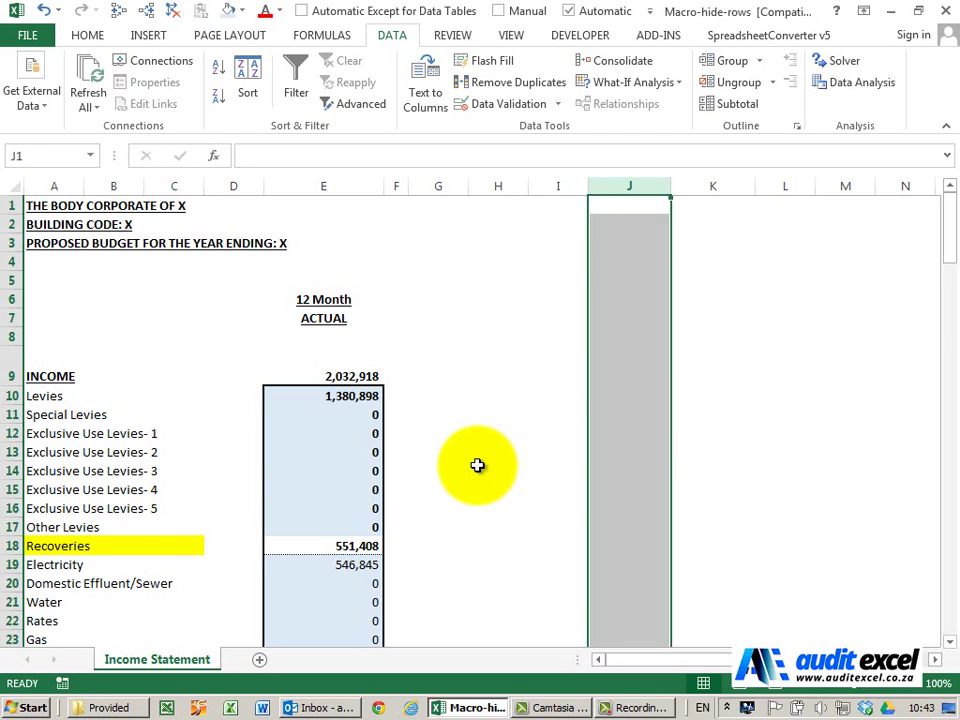
Step: Review the zero values down column E of the income statement
{"action": "left_click", "coordinate": [477, 465]}
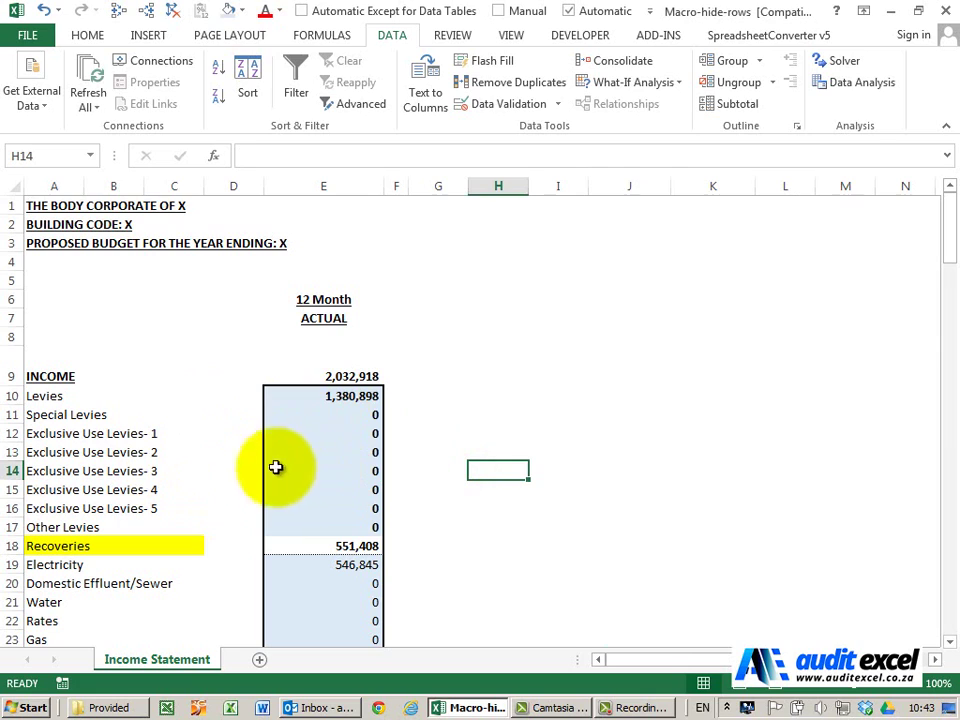
{"action": "scroll", "coordinate": [91, 456], "scroll_direction": "down", "scroll_amount": 9}
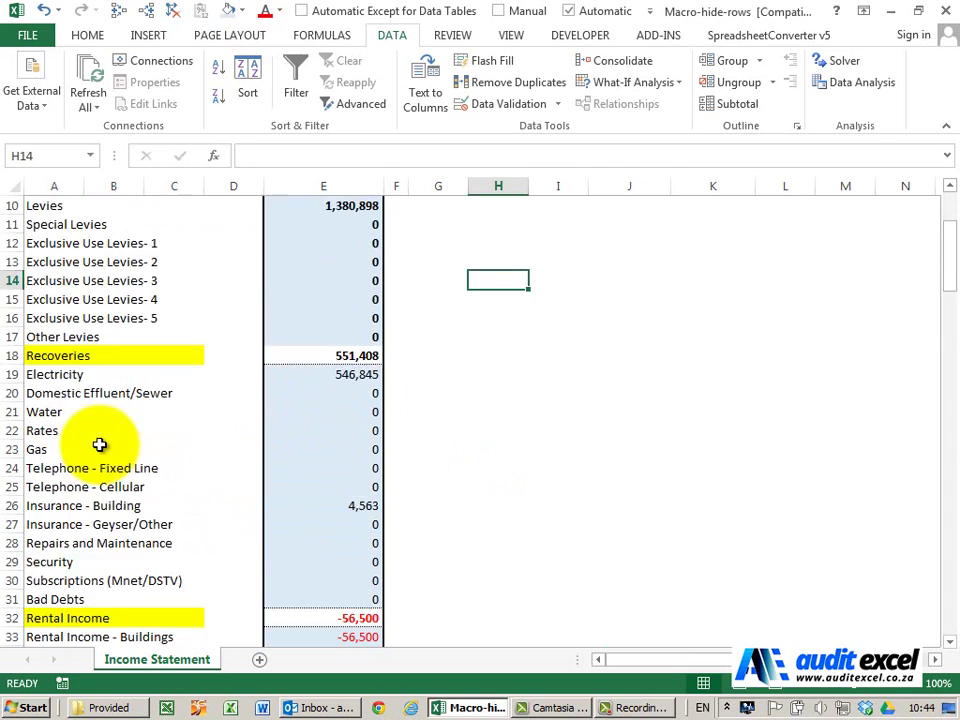
{"action": "scroll", "coordinate": [119, 368], "scroll_direction": "down", "scroll_amount": 2}
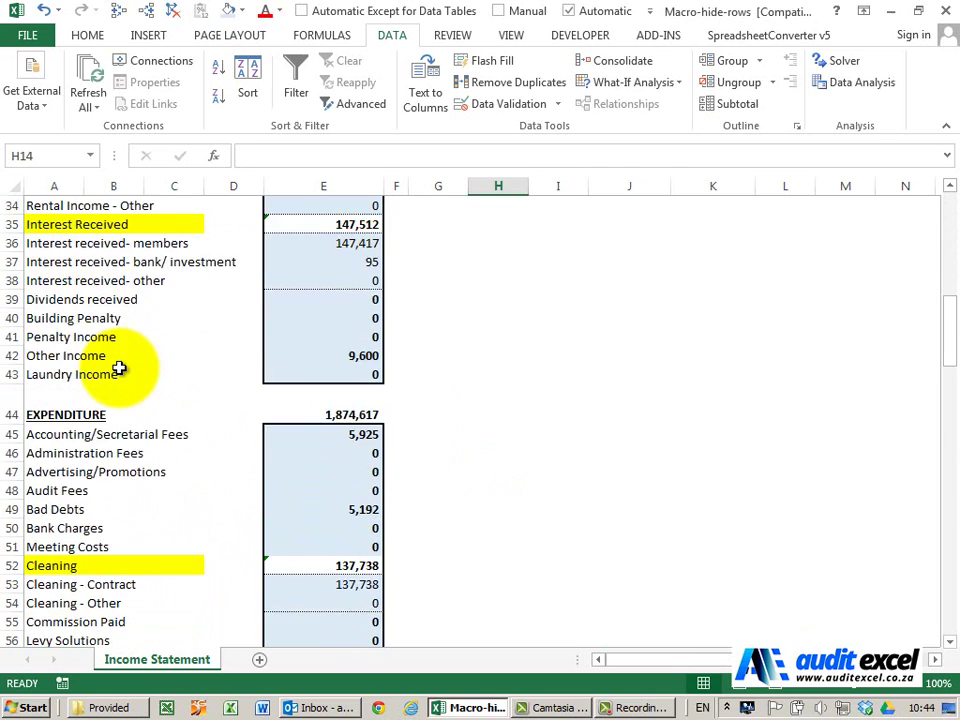
{"action": "scroll", "coordinate": [119, 368], "scroll_direction": "up", "scroll_amount": 11}
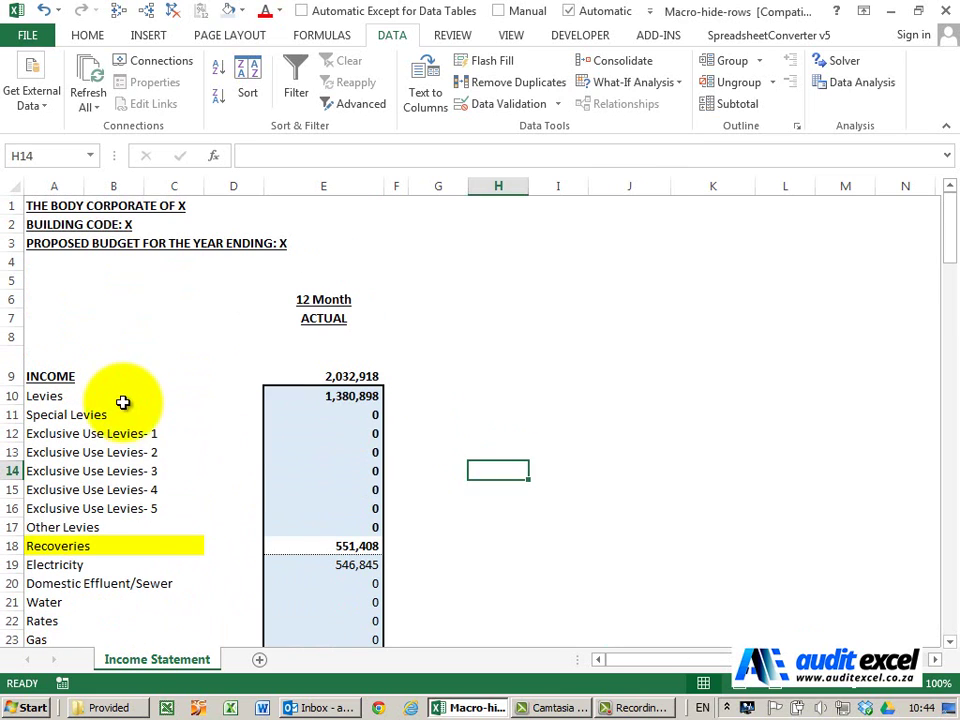
{"action": "left_click", "coordinate": [323, 416]}
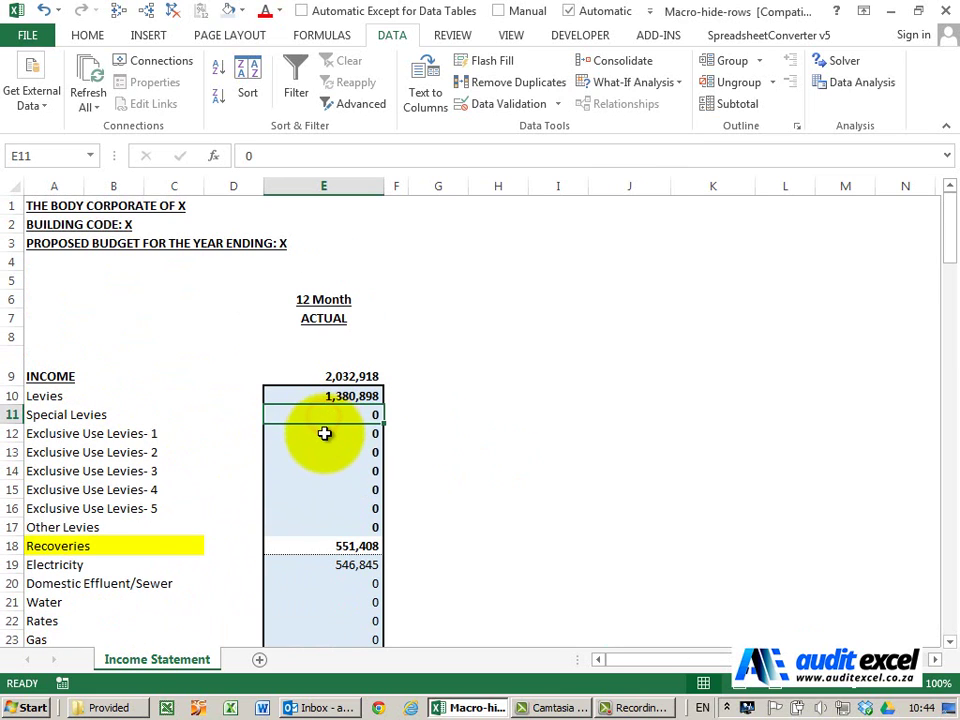
{"action": "left_click", "coordinate": [324, 433]}
{"action": "left_click", "coordinate": [322, 452]}
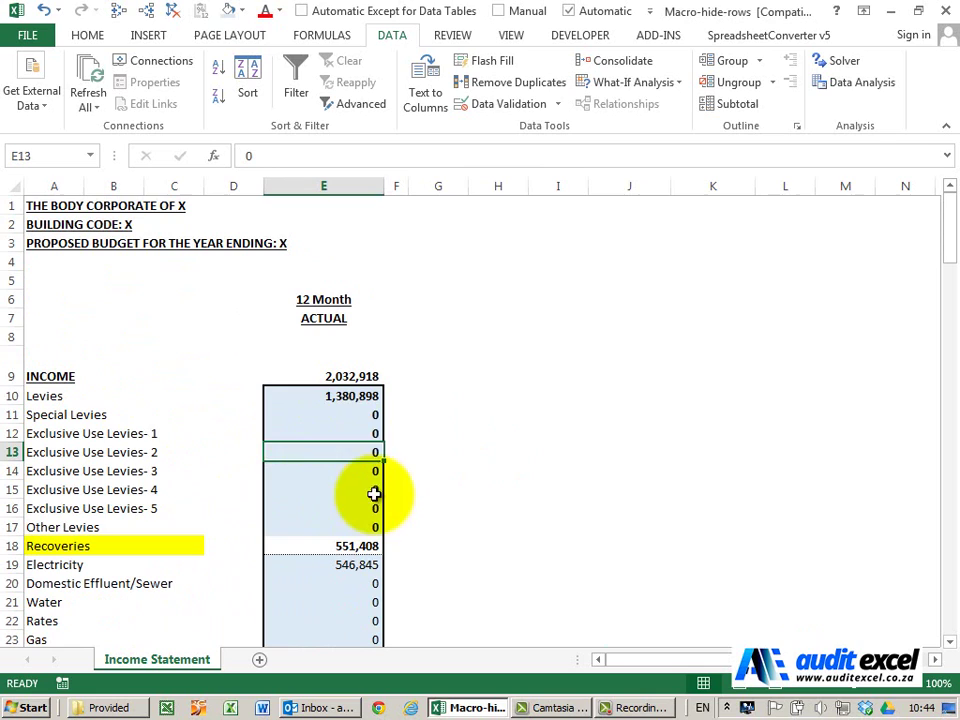
{"action": "scroll", "coordinate": [234, 454], "scroll_direction": "down", "scroll_amount": 5}
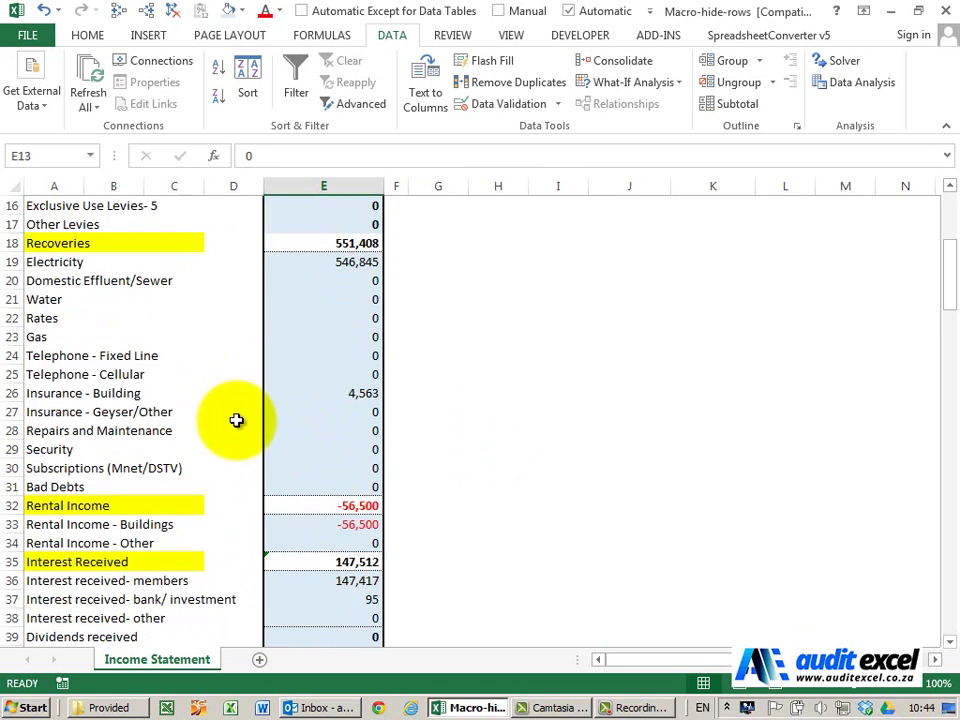
{"action": "scroll", "coordinate": [236, 420], "scroll_direction": "down", "scroll_amount": 5}
{"action": "scroll", "coordinate": [236, 418], "scroll_direction": "up", "scroll_amount": 9}
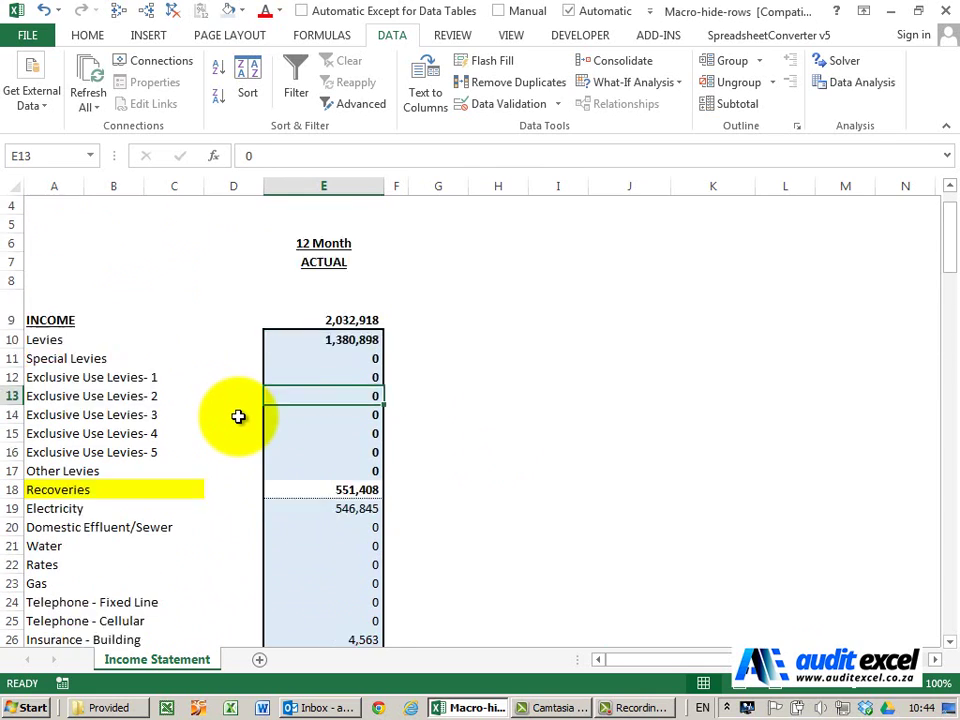
{"action": "scroll", "coordinate": [238, 416], "scroll_direction": "up", "scroll_amount": 1}
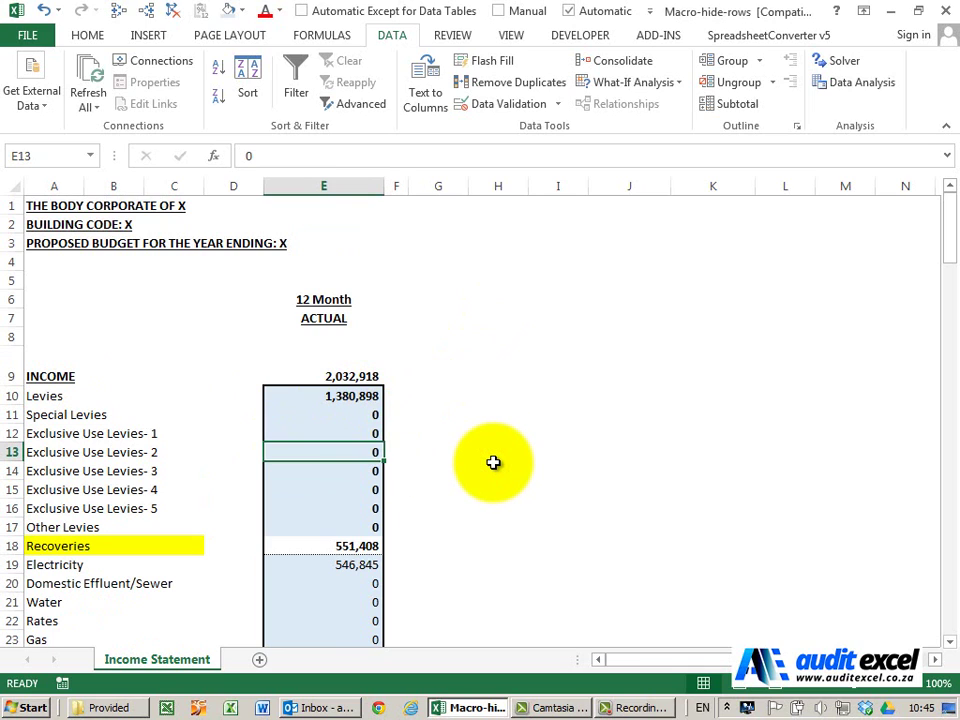
Step: Build =IF(E9>0,1,0) in cell I9 with the IF function from the All category
{"action": "left_click", "coordinate": [582, 398]}
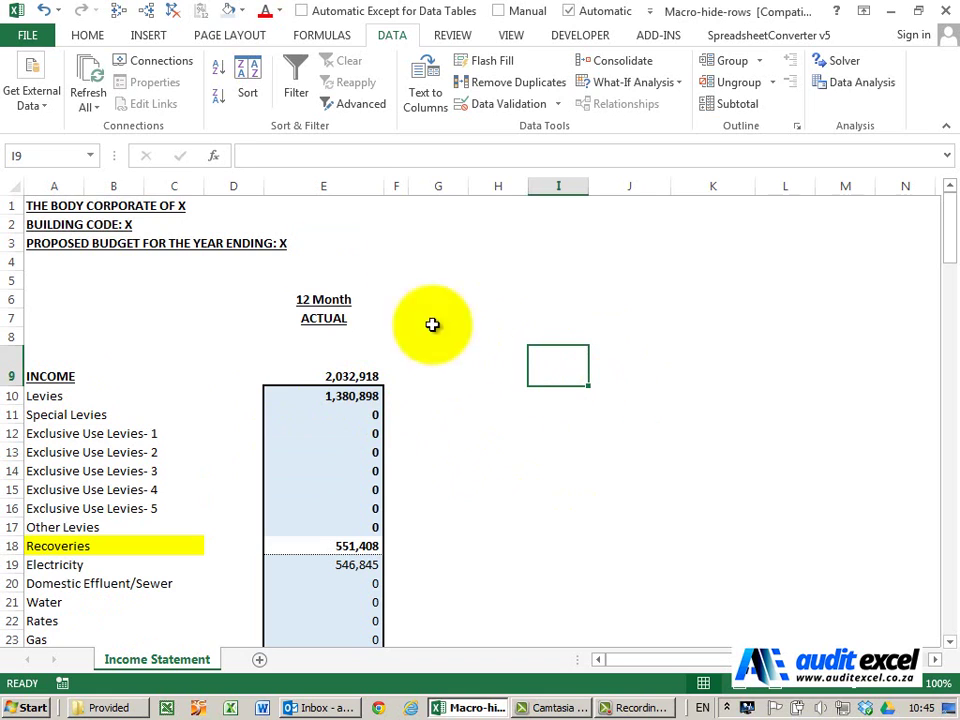
{"action": "left_click", "coordinate": [215, 157]}
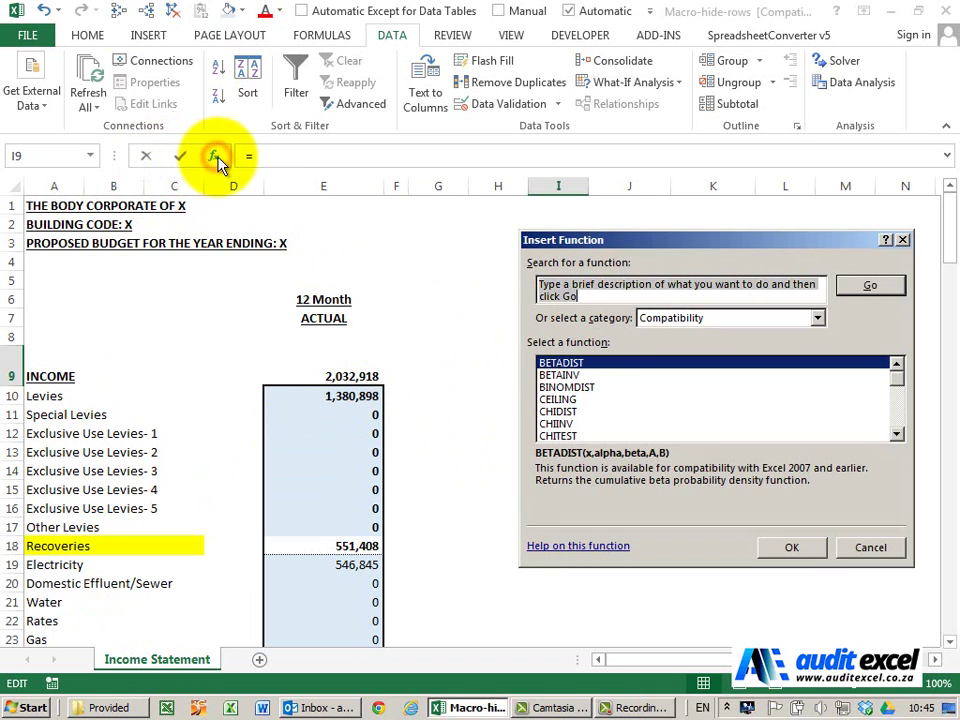
{"action": "left_click", "coordinate": [572, 390]}
{"action": "left_click", "coordinate": [688, 319]}
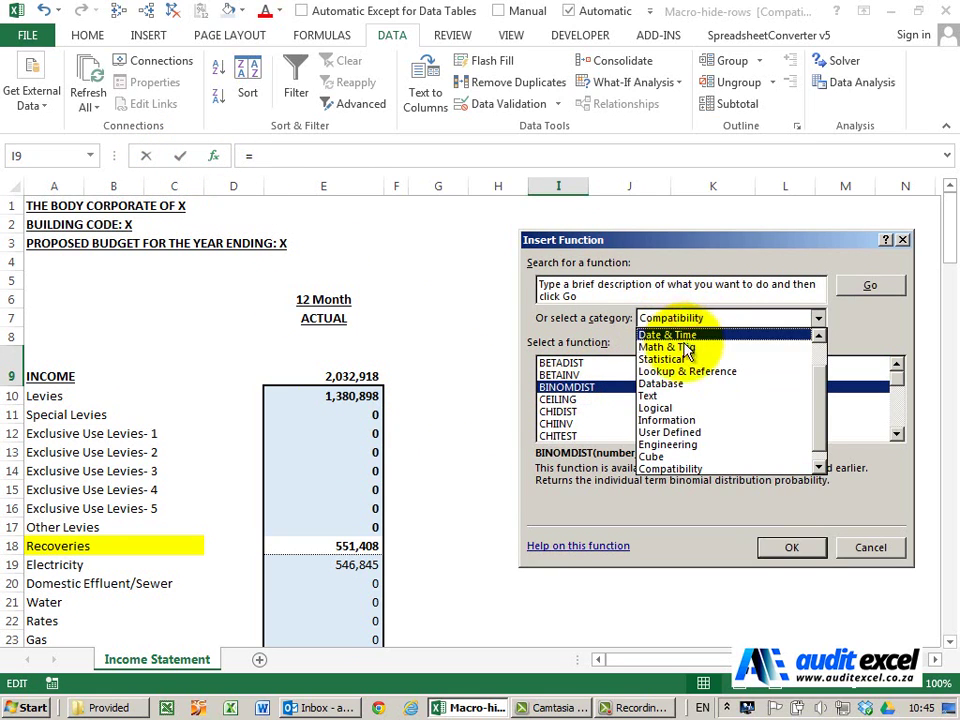
{"action": "scroll", "coordinate": [823, 343], "scroll_direction": "up", "scroll_amount": 1}
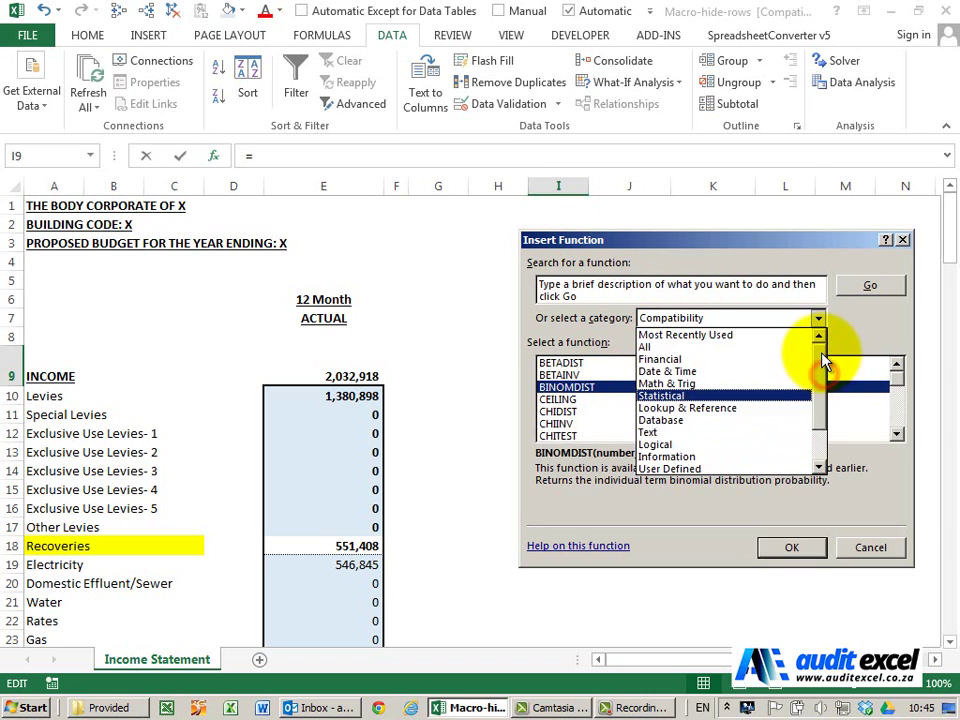
{"action": "left_click", "coordinate": [730, 345]}
{"action": "left_click", "coordinate": [680, 400]}
{"action": "key", "text": "i"}
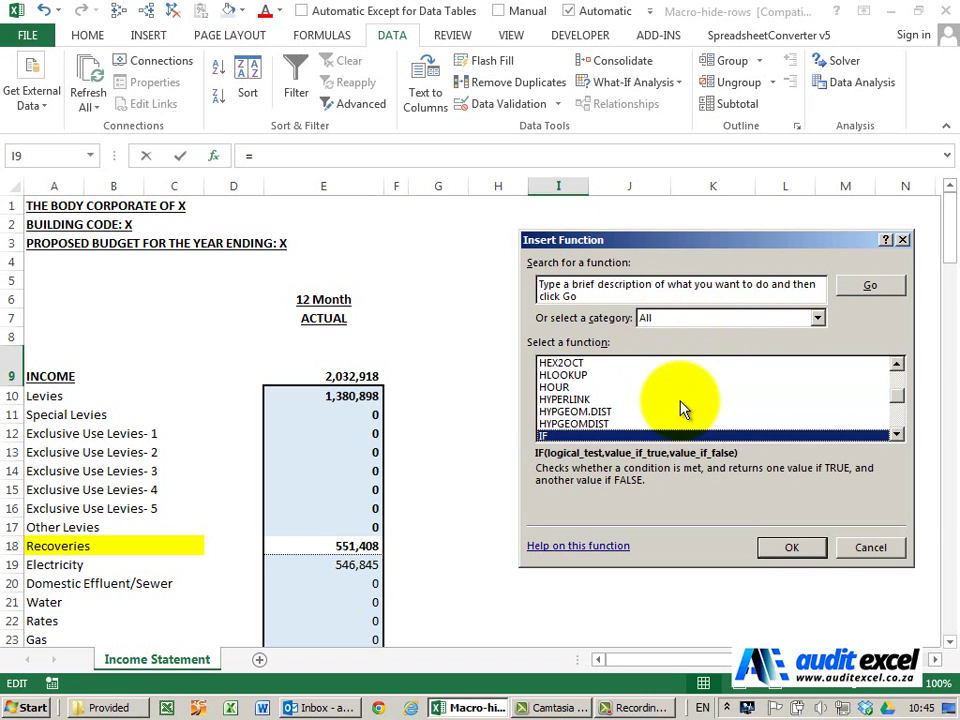
{"action": "left_click", "coordinate": [786, 547]}
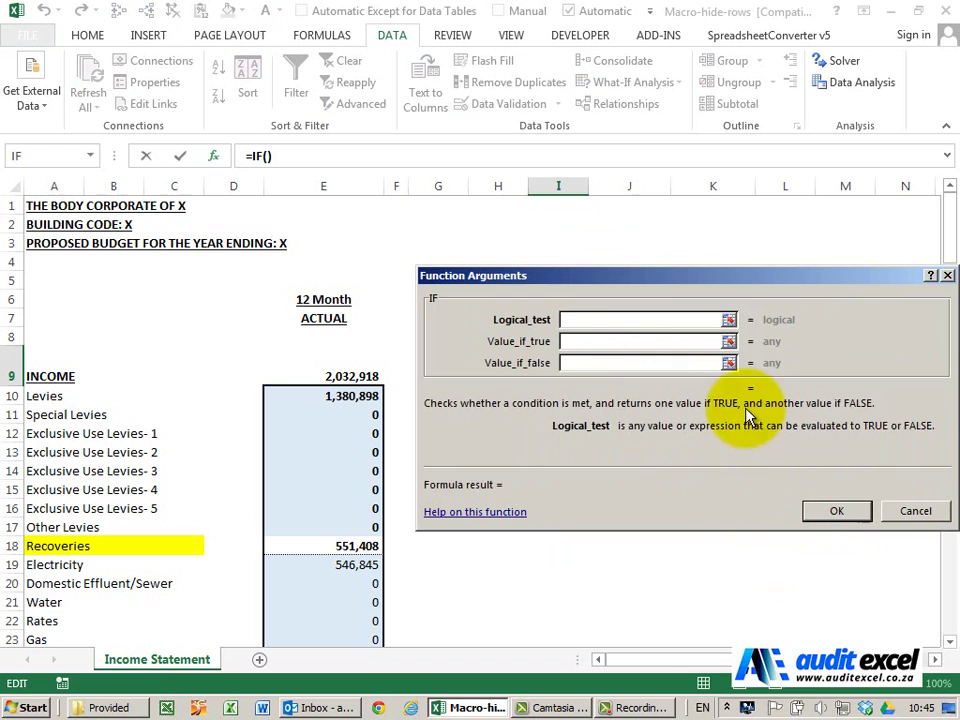
{"action": "left_click_drag", "start_coordinate": [718, 272], "coordinate": [705, 423]}
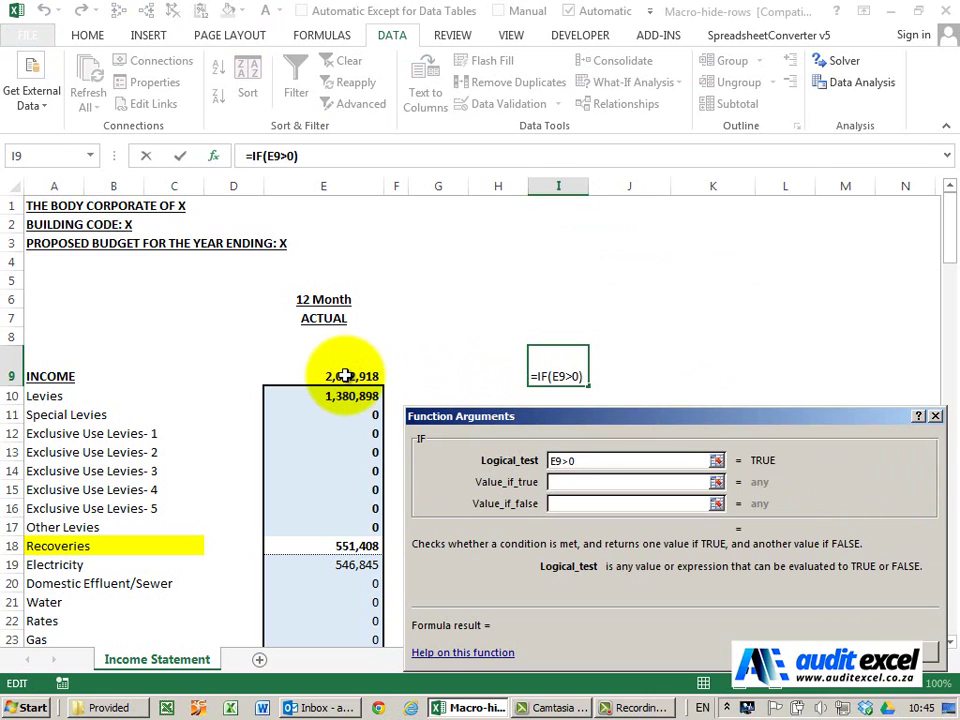
{"action": "left_click", "coordinate": [562, 483]}
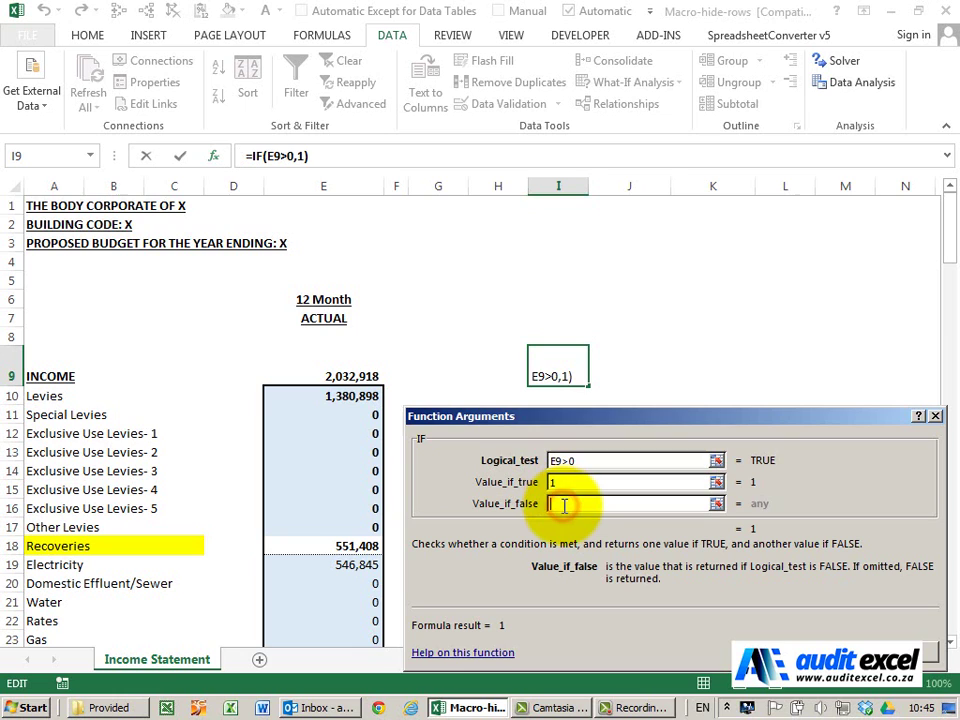
Step: Confirm the I9 flag formula and fill it down column I to row 139
{"action": "left_click", "coordinate": [826, 632]}
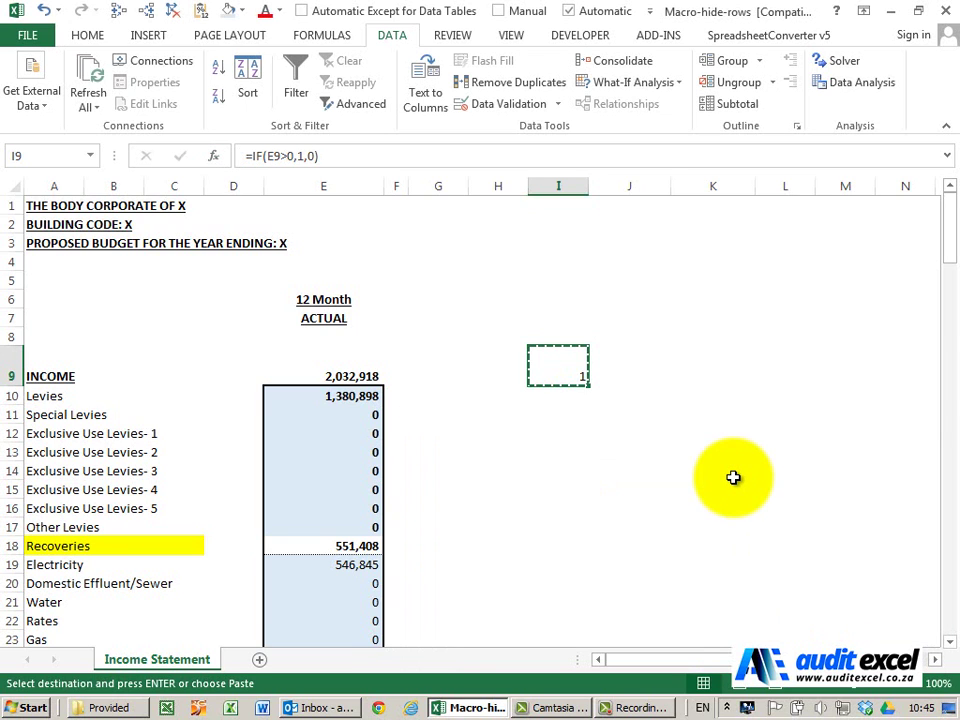
{"action": "key", "text": "shift+Down"}
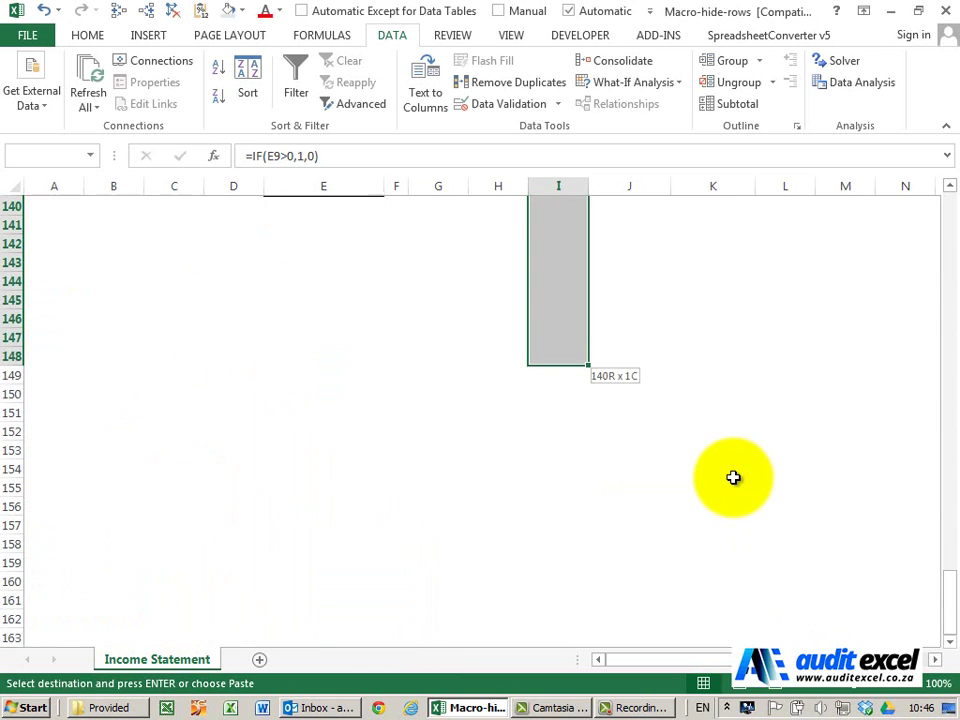
{"action": "key", "text": "shift+Up"}
{"action": "key", "text": "shift+Up"}
{"action": "key", "text": "shift+Up"}
{"action": "key", "text": "shift+Up"}
{"action": "key", "text": "shift+Up"}
{"action": "key", "text": "shift+Up"}
{"action": "key", "text": "shift+Up"}
{"action": "key", "text": "shift+Up"}
{"action": "key", "text": "shift+Up"}
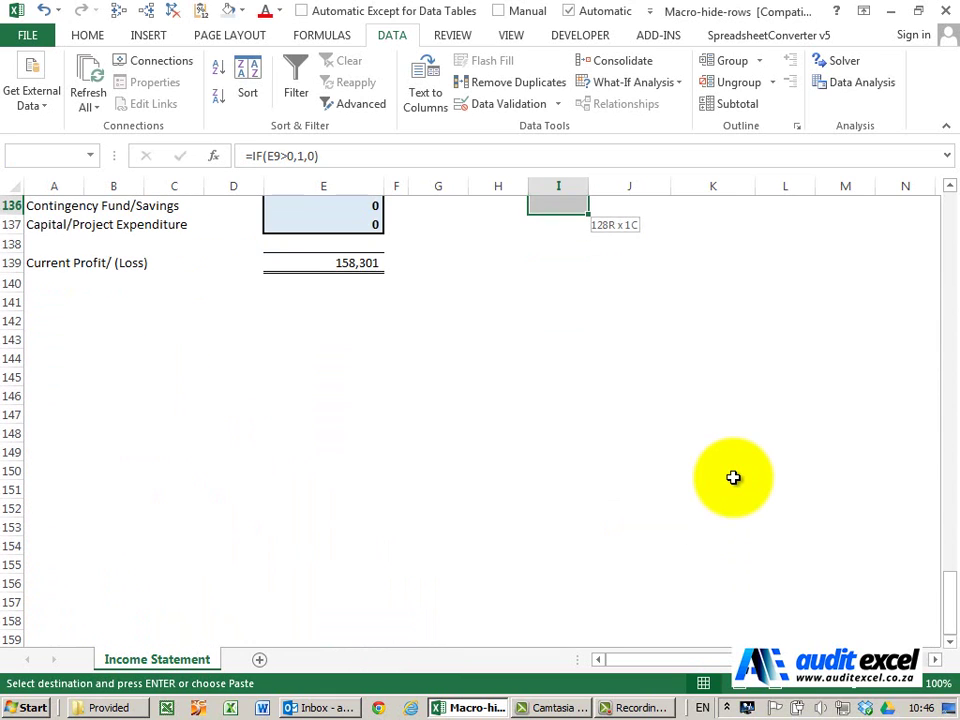
{"action": "key", "text": "ctrl+BackSpace"}
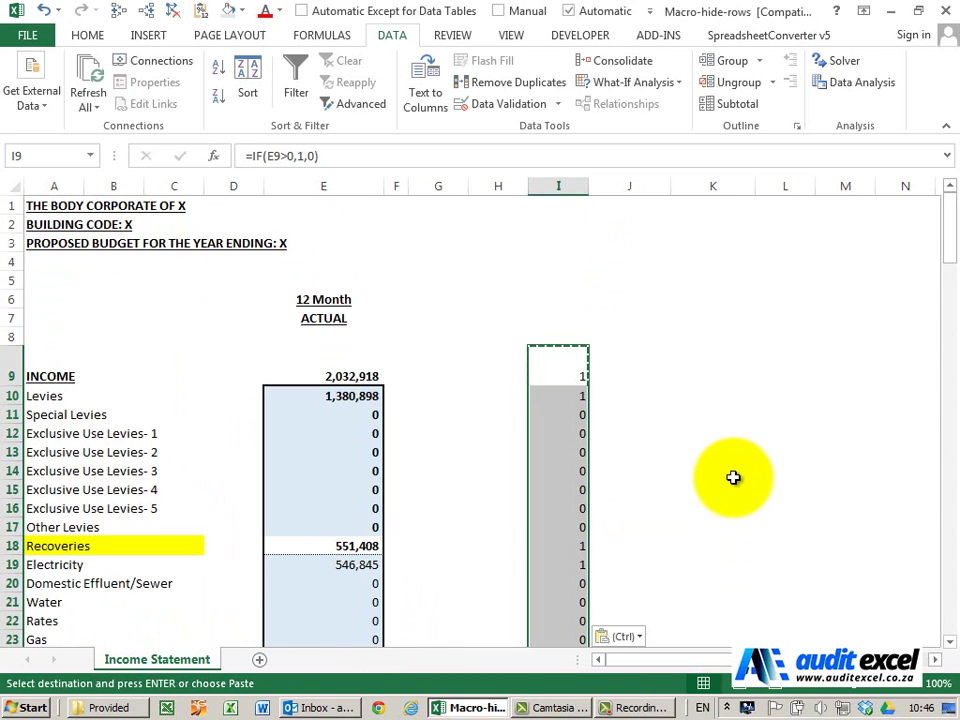
{"action": "left_click", "coordinate": [579, 372]}
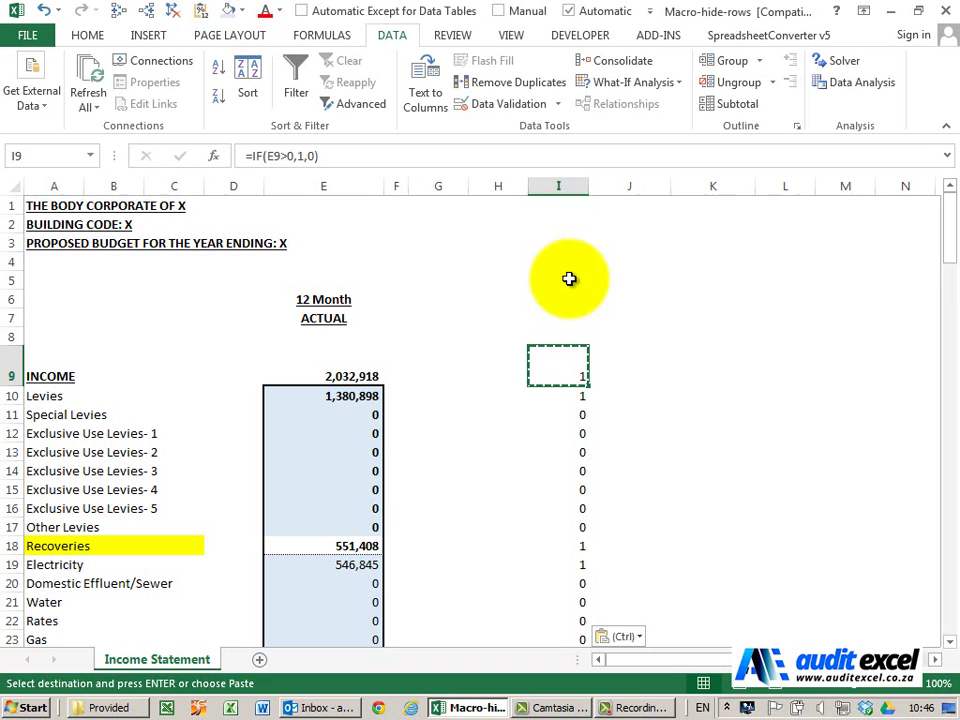
Step: Turn on AutoFilter for column I from the Data tab
{"action": "left_click", "coordinate": [556, 186]}
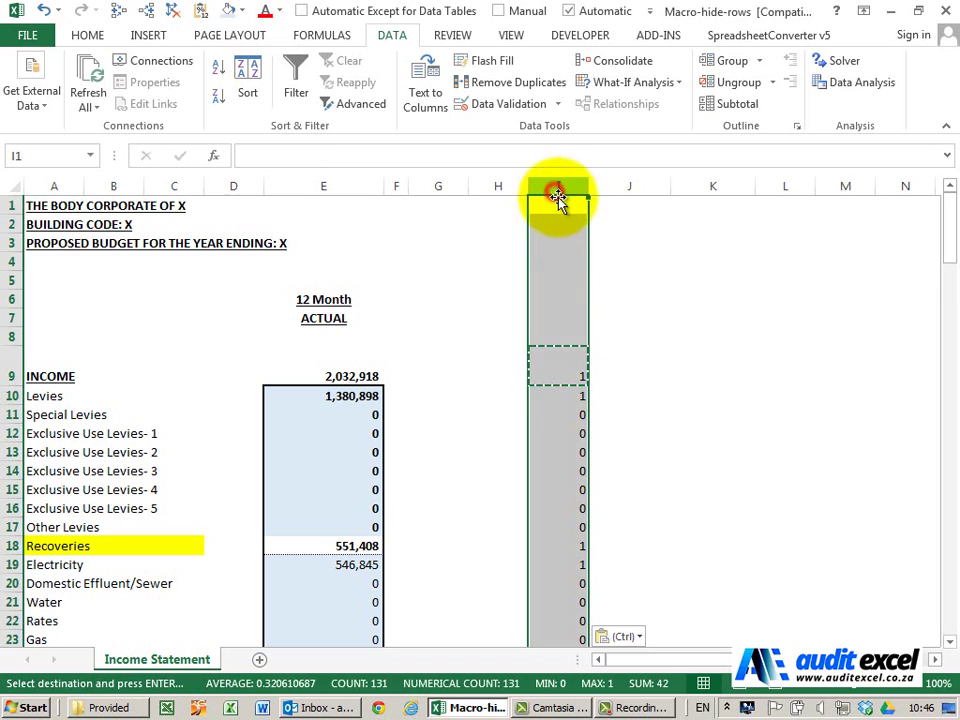
{"action": "left_click", "coordinate": [322, 36]}
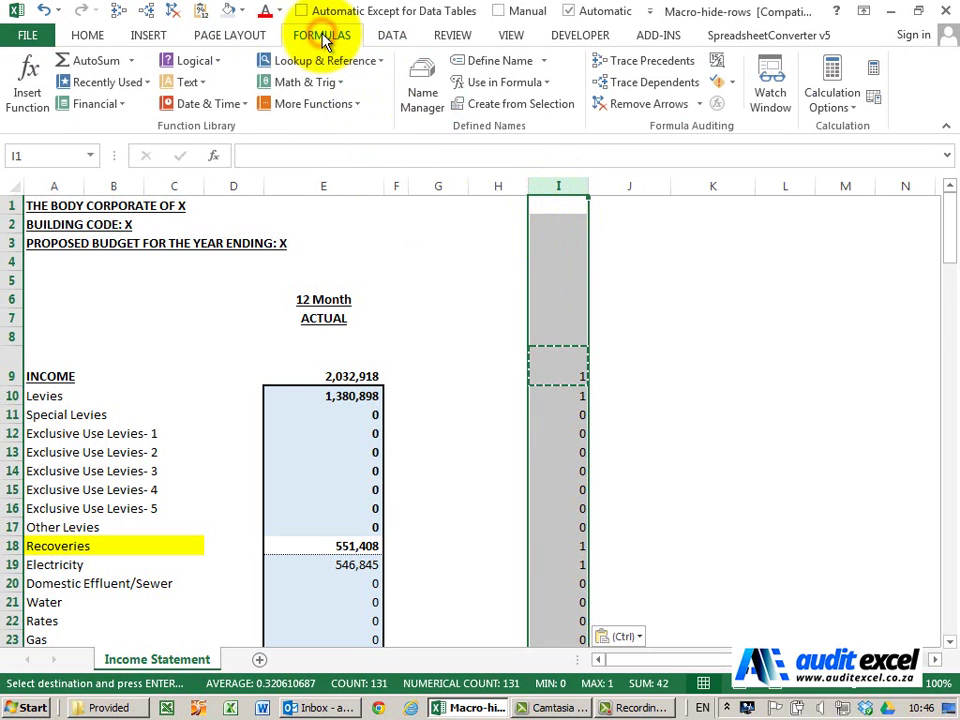
{"action": "left_click", "coordinate": [385, 38]}
{"action": "left_click", "coordinate": [296, 76]}
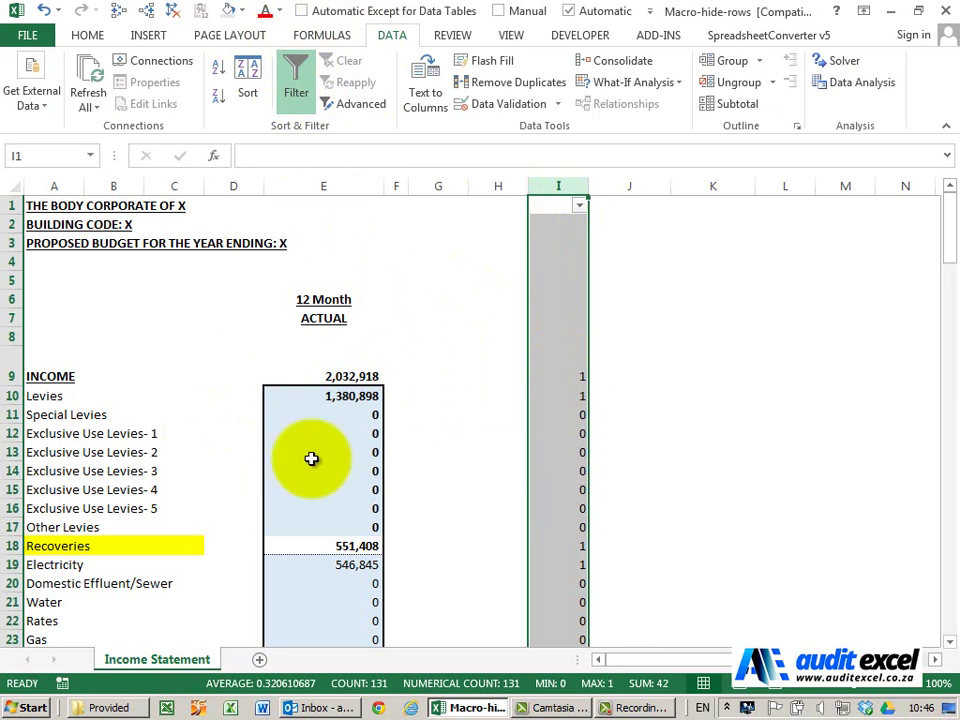
Step: Filter column I to rows flagged 1, leaving 42 of 141 records visible
{"action": "left_click", "coordinate": [580, 206]}
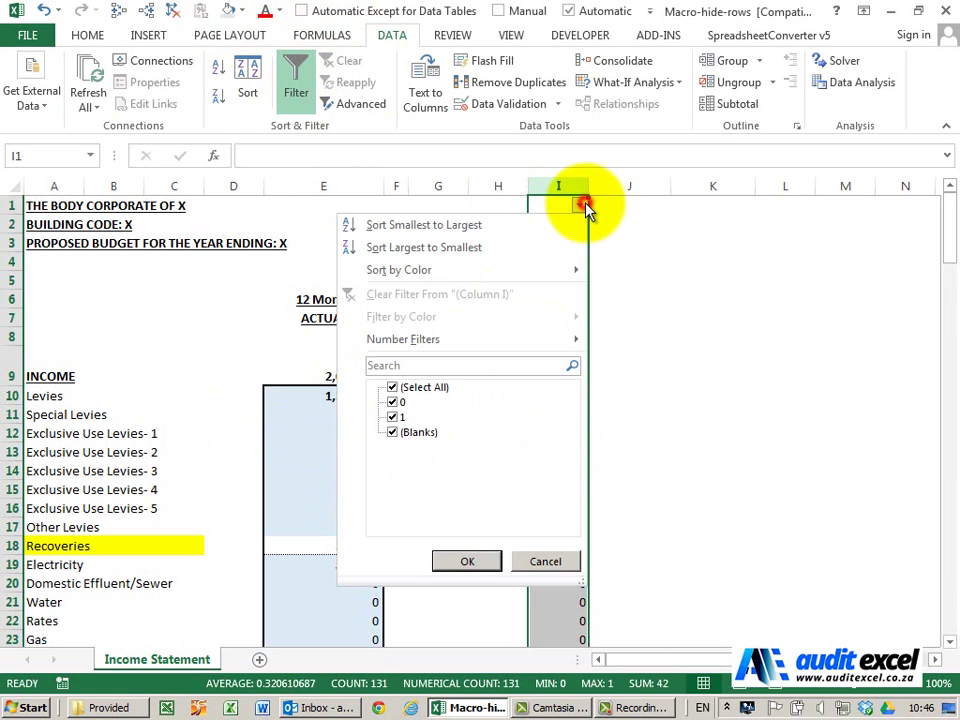
{"action": "left_click", "coordinate": [393, 388]}
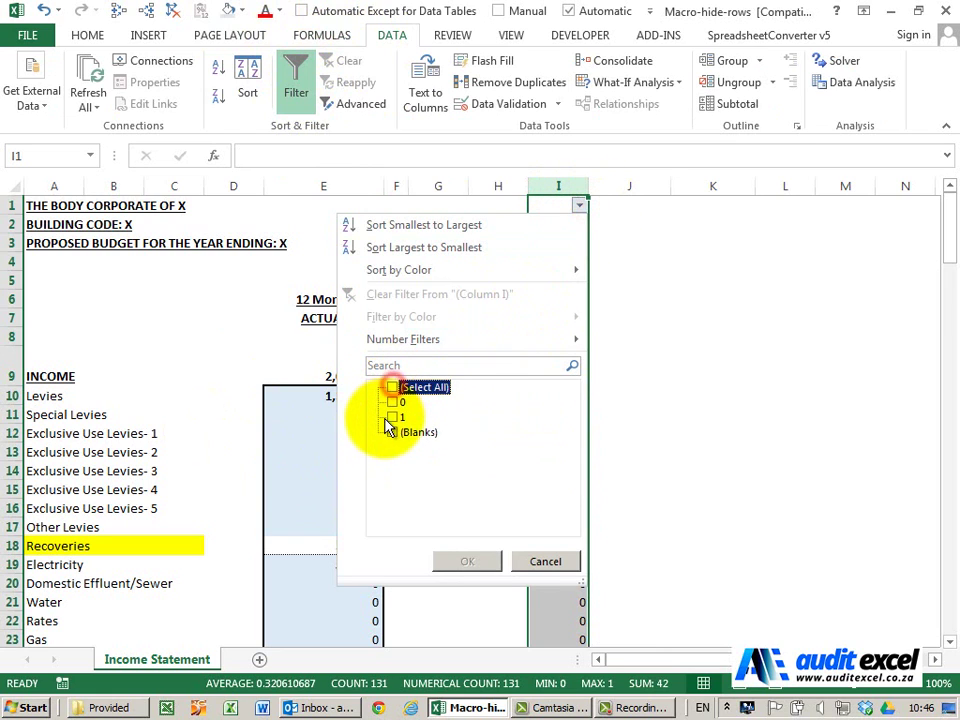
{"action": "left_click", "coordinate": [393, 417]}
{"action": "left_click", "coordinate": [452, 560]}
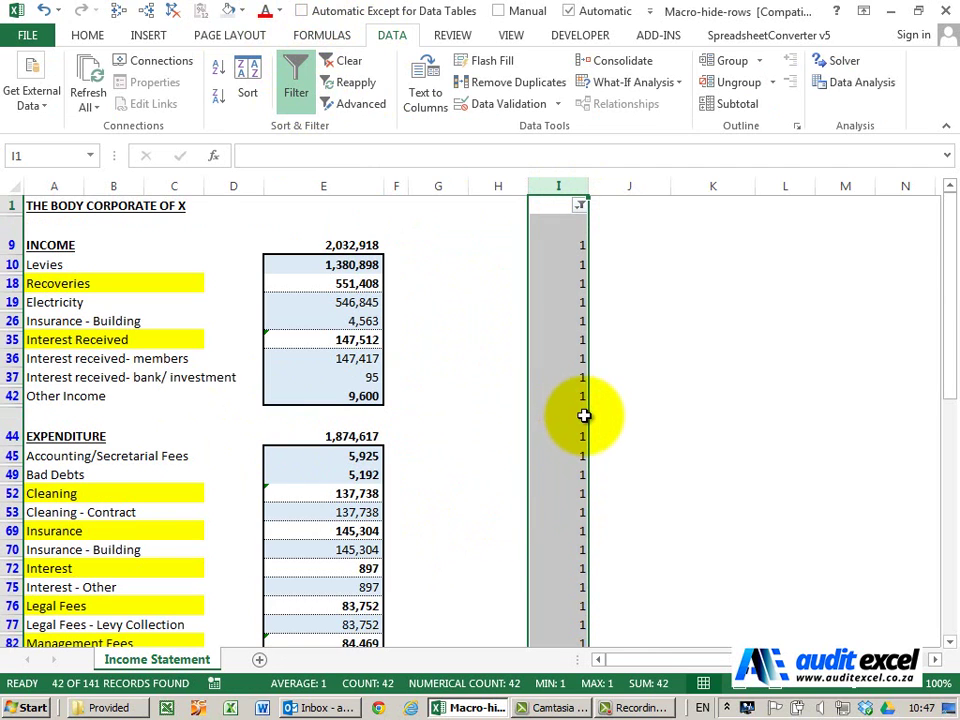
{"action": "scroll", "coordinate": [555, 392], "scroll_direction": "down", "scroll_amount": 1}
{"action": "scroll", "coordinate": [530, 395], "scroll_direction": "up", "scroll_amount": 1}
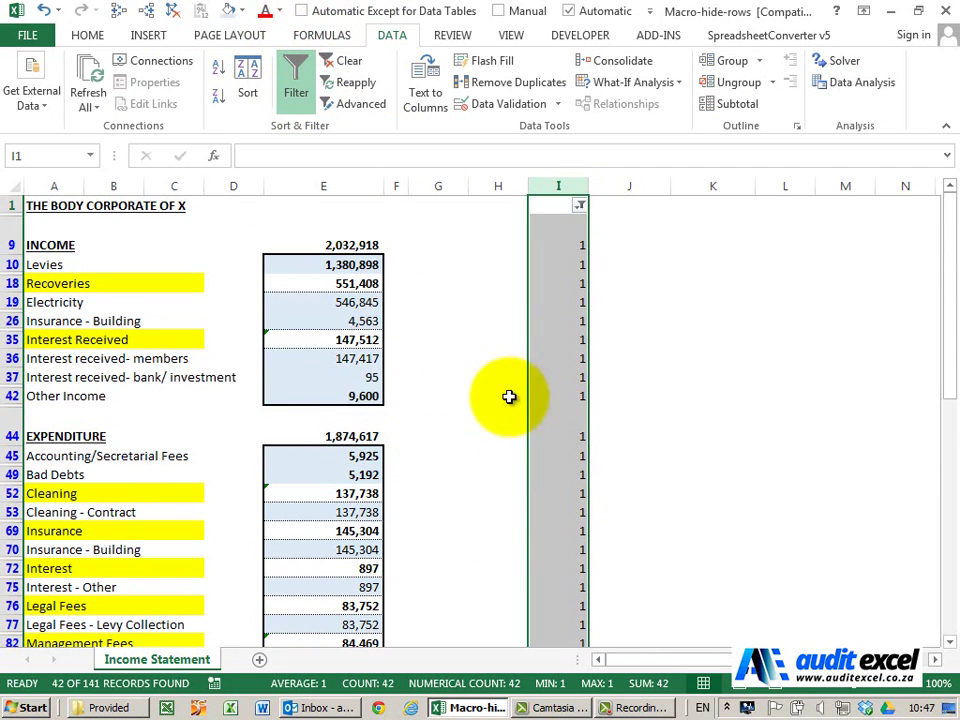
{"action": "scroll", "coordinate": [418, 461], "scroll_direction": "down", "scroll_amount": 2}
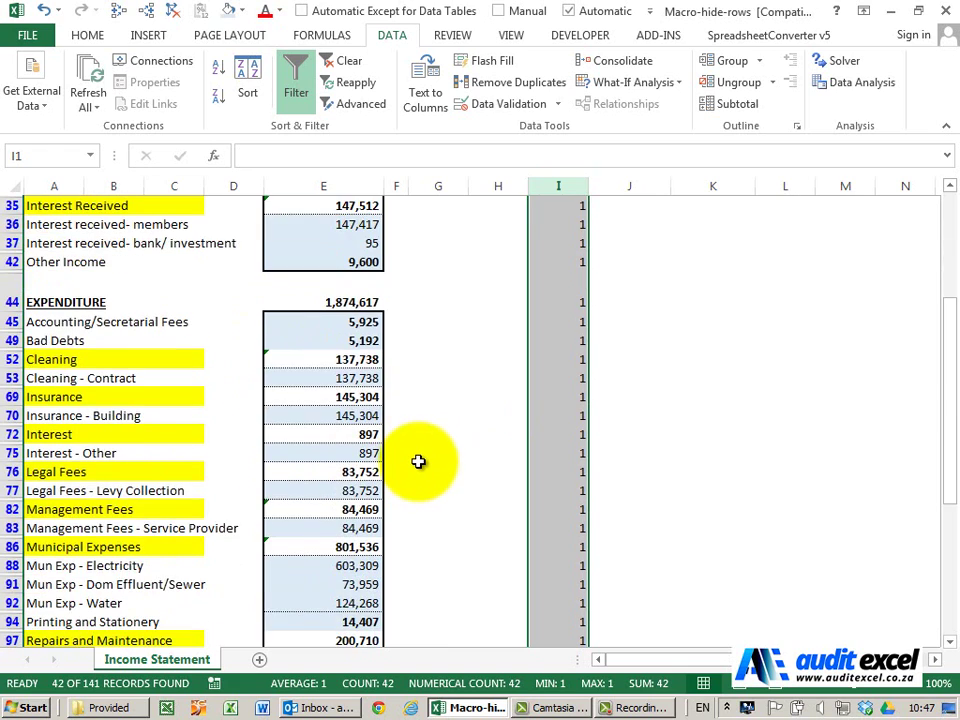
{"action": "scroll", "coordinate": [419, 457], "scroll_direction": "down", "scroll_amount": 2}
{"action": "scroll", "coordinate": [420, 456], "scroll_direction": "up", "scroll_amount": 5}
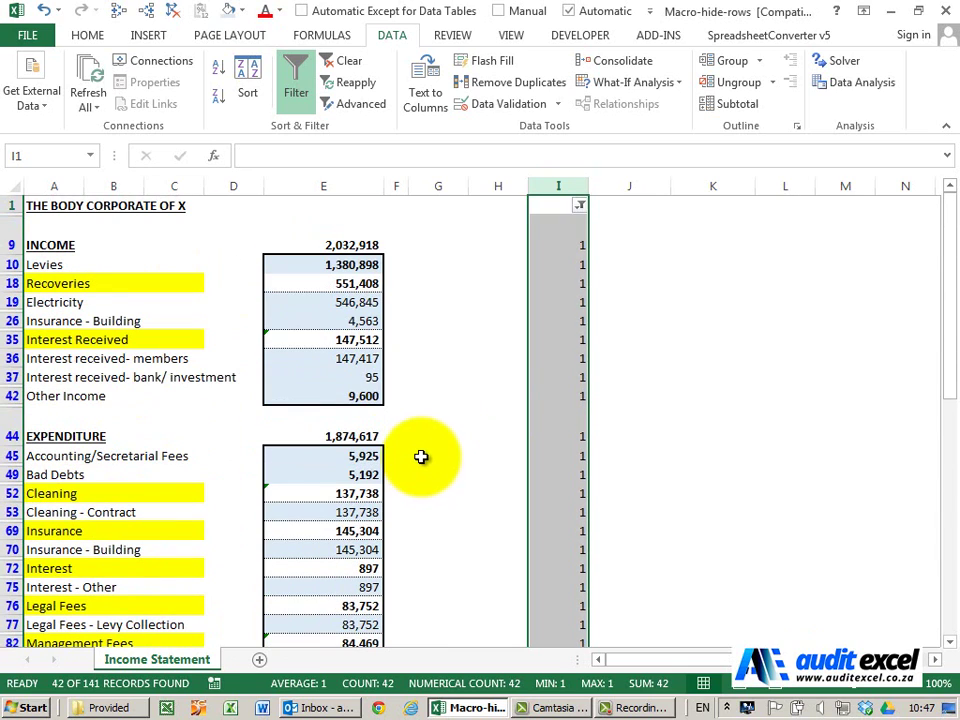
Step: Reselect every value in the column I filter so all rows show again
{"action": "left_click", "coordinate": [580, 206]}
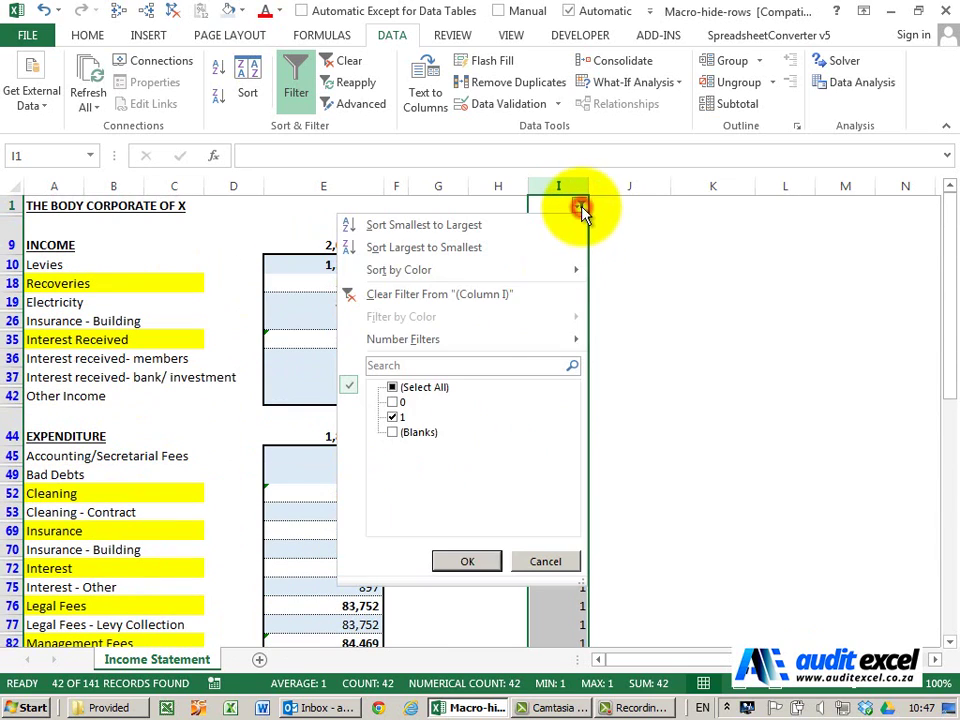
{"action": "left_click", "coordinate": [393, 388]}
{"action": "left_click", "coordinate": [463, 564]}
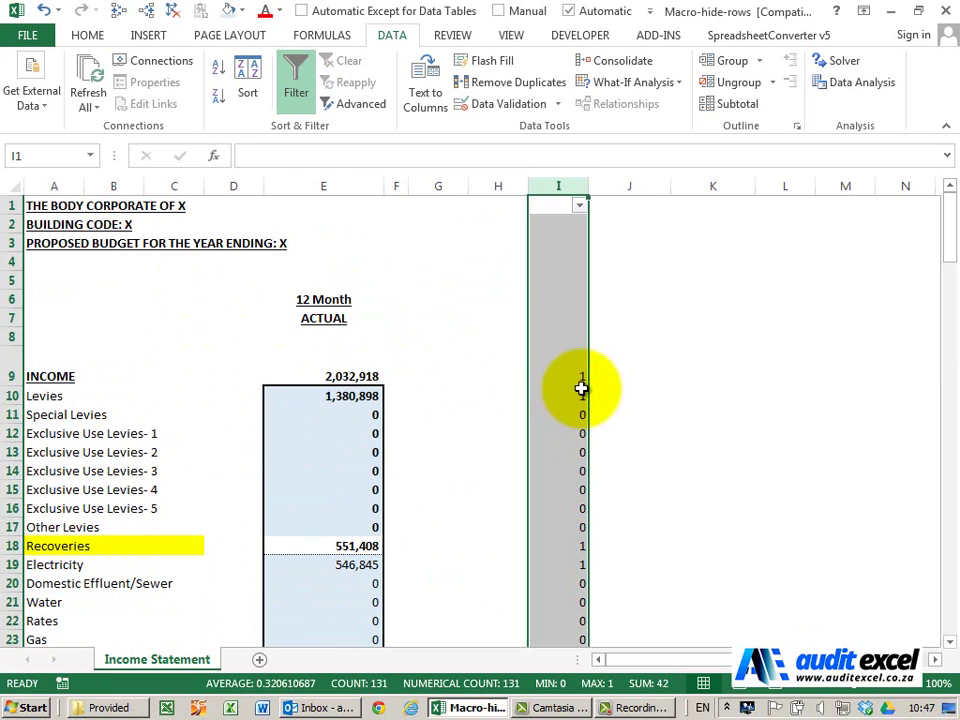
Step: Trace the precedents of I9's flag formula, drawing an arrow from E9
{"action": "left_click", "coordinate": [548, 211]}
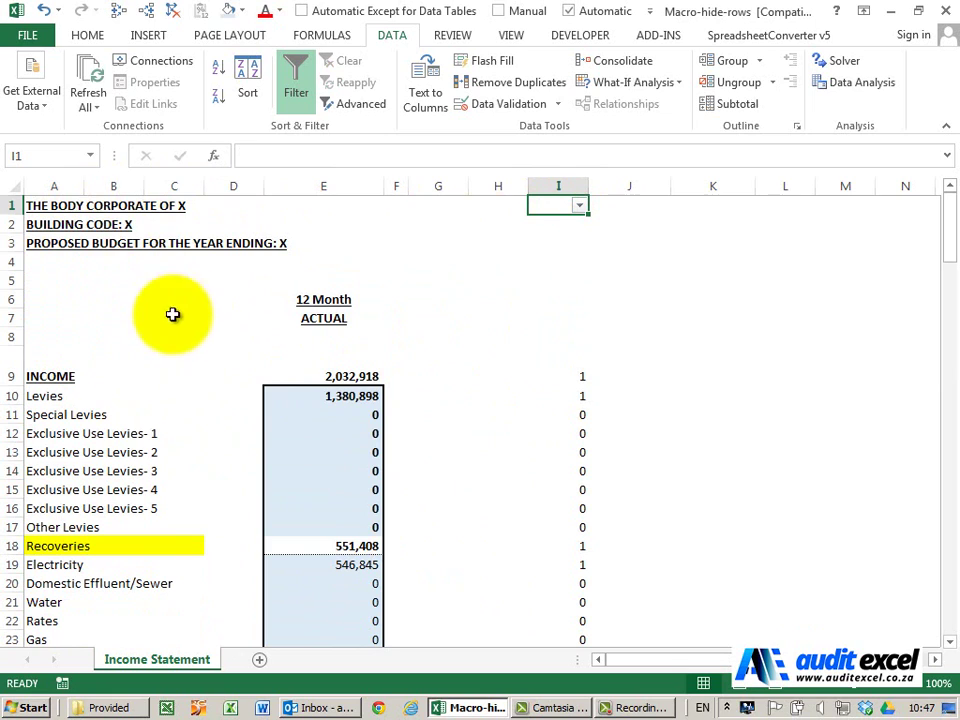
{"action": "left_click", "coordinate": [561, 377]}
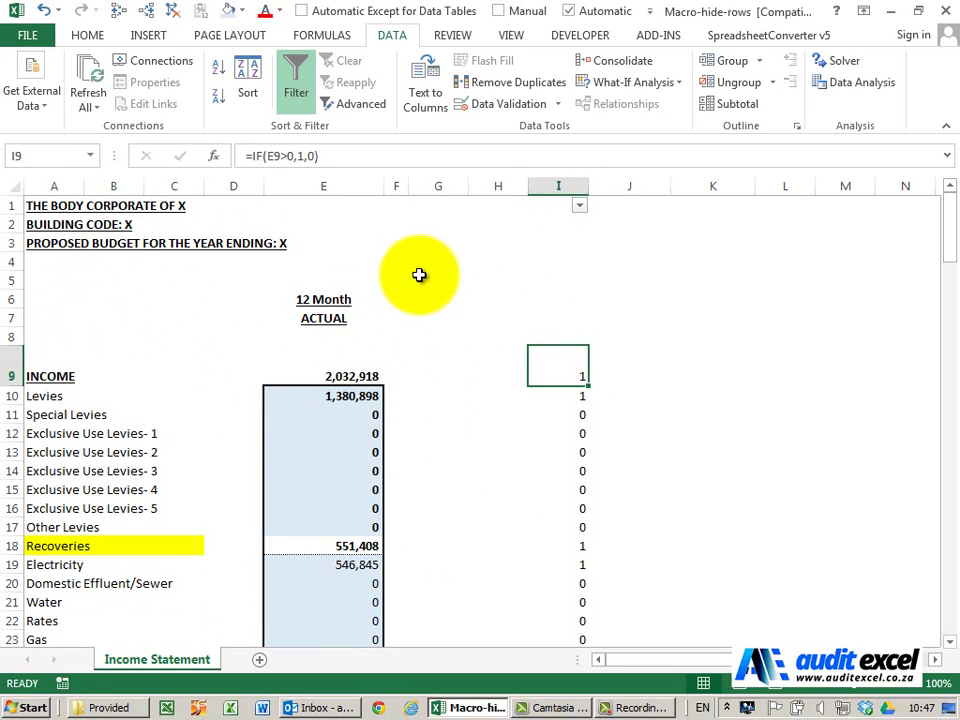
{"action": "left_click", "coordinate": [117, 13]}
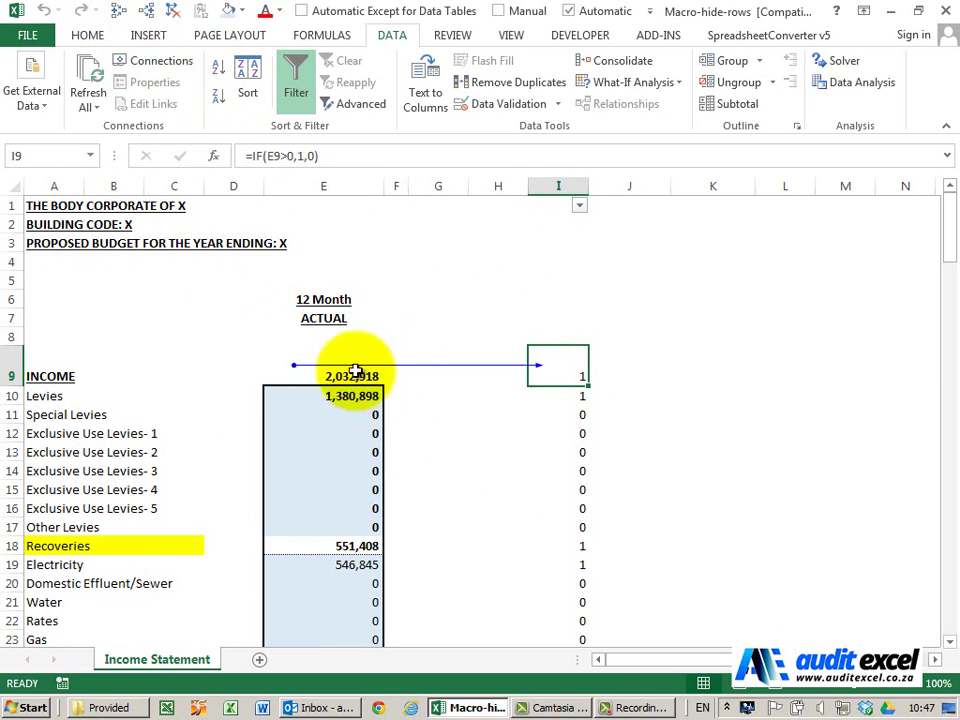
Step: Remove the trace arrow and enter a fixed 1 in cells I1 through I8
{"action": "left_click", "coordinate": [171, 12]}
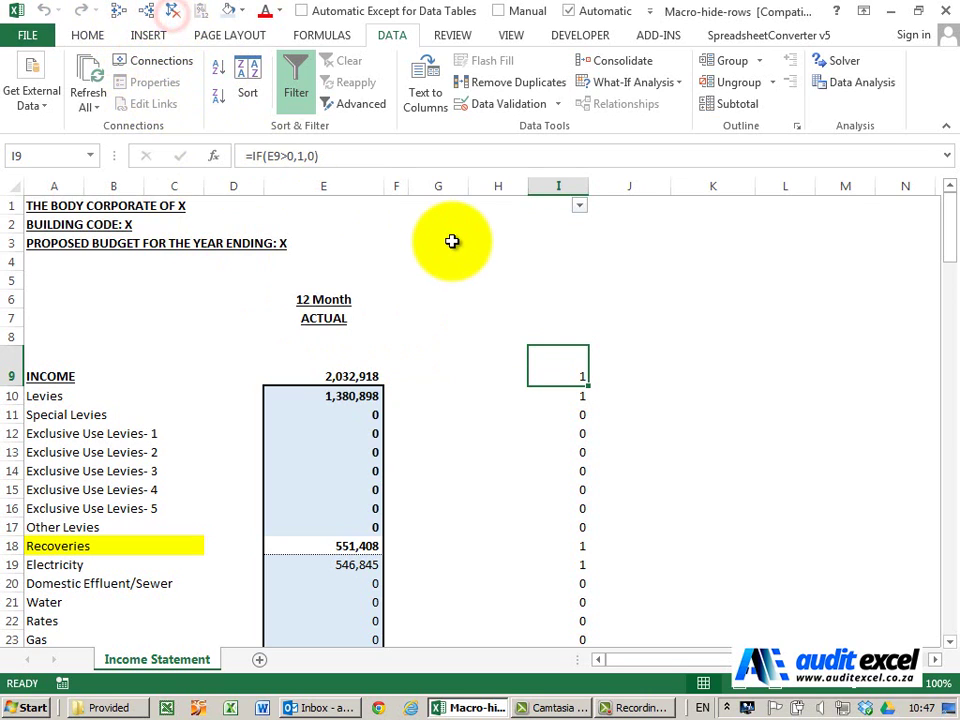
{"action": "key", "text": "Up"}
{"action": "type", "text": "1"}
{"action": "key", "text": "Up"}
{"action": "type", "text": "1"}
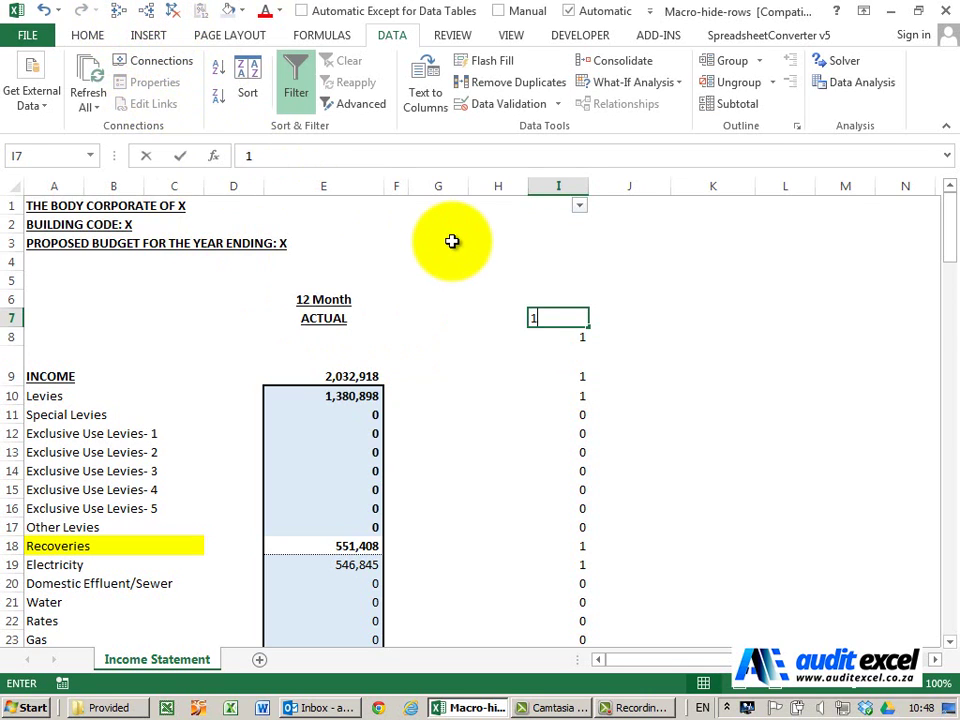
{"action": "key", "text": "Up"}
{"action": "type", "text": "1"}
{"action": "key", "text": "Up"}
{"action": "type", "text": "1"}
{"action": "key", "text": "Up"}
{"action": "type", "text": "1"}
{"action": "key", "text": "Up"}
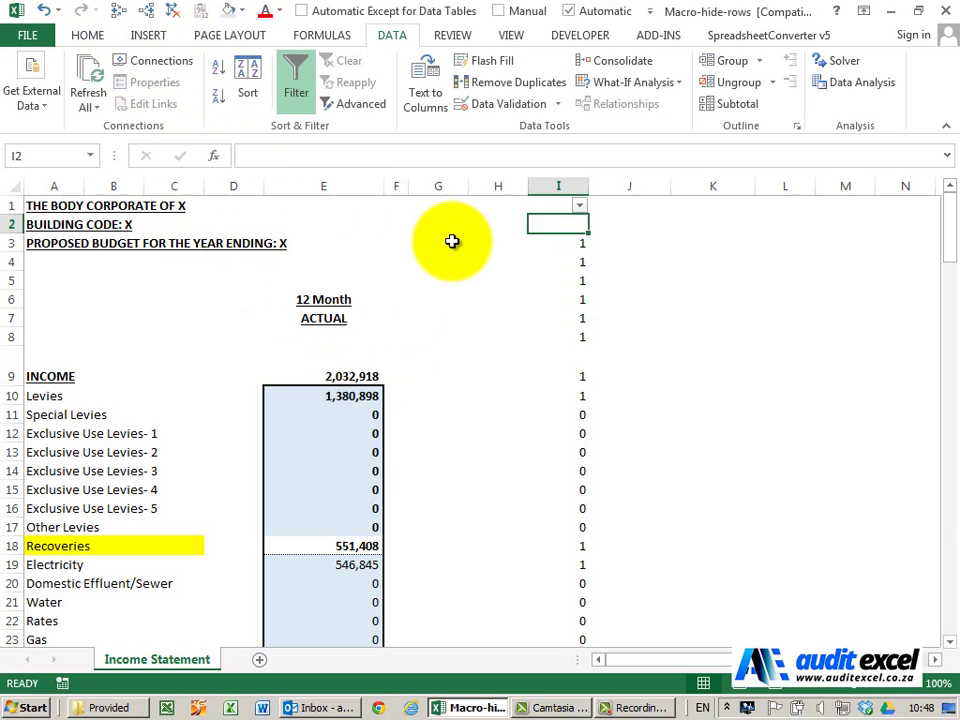
{"action": "type", "text": "1"}
{"action": "key", "text": "Up"}
{"action": "type", "text": "1"}
{"action": "key", "text": "Return"}
{"action": "key", "text": "ctrl+shift+l"}
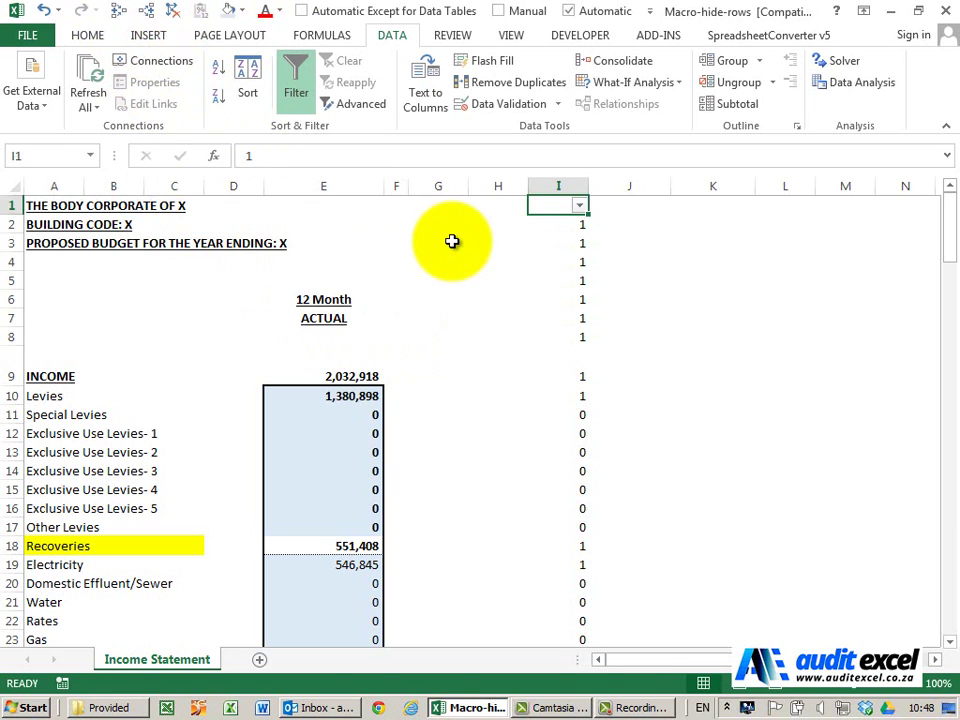
Step: Shade flags I1:I8 light blue, then review the column I flags down the statement
{"action": "key", "text": "shift+Down"}
{"action": "key", "text": "shift+Down"}
{"action": "key", "text": "shift+Down"}
{"action": "key", "text": "shift+Down"}
{"action": "key", "text": "shift+Down"}
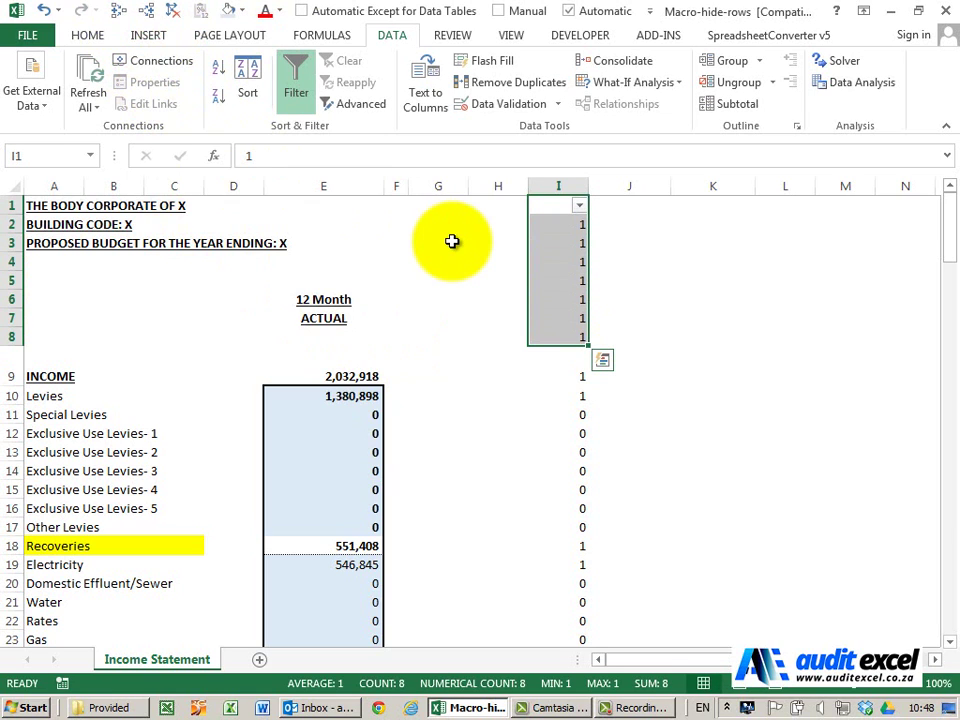
{"action": "left_click", "coordinate": [99, 43]}
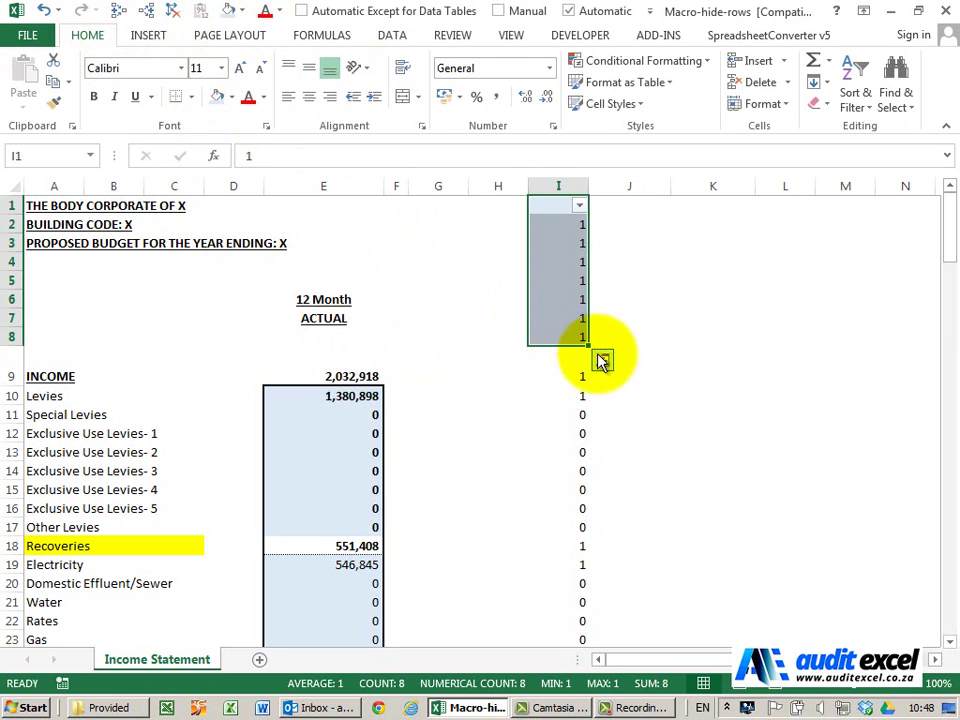
{"action": "left_click", "coordinate": [565, 367]}
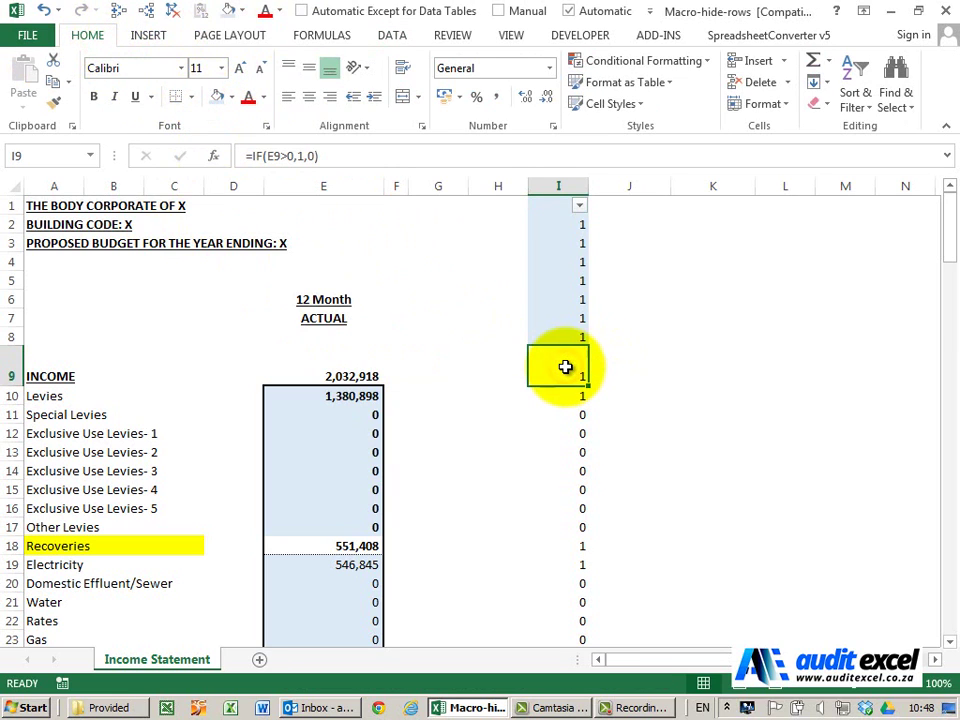
{"action": "scroll", "coordinate": [560, 405], "scroll_direction": "down", "scroll_amount": 1}
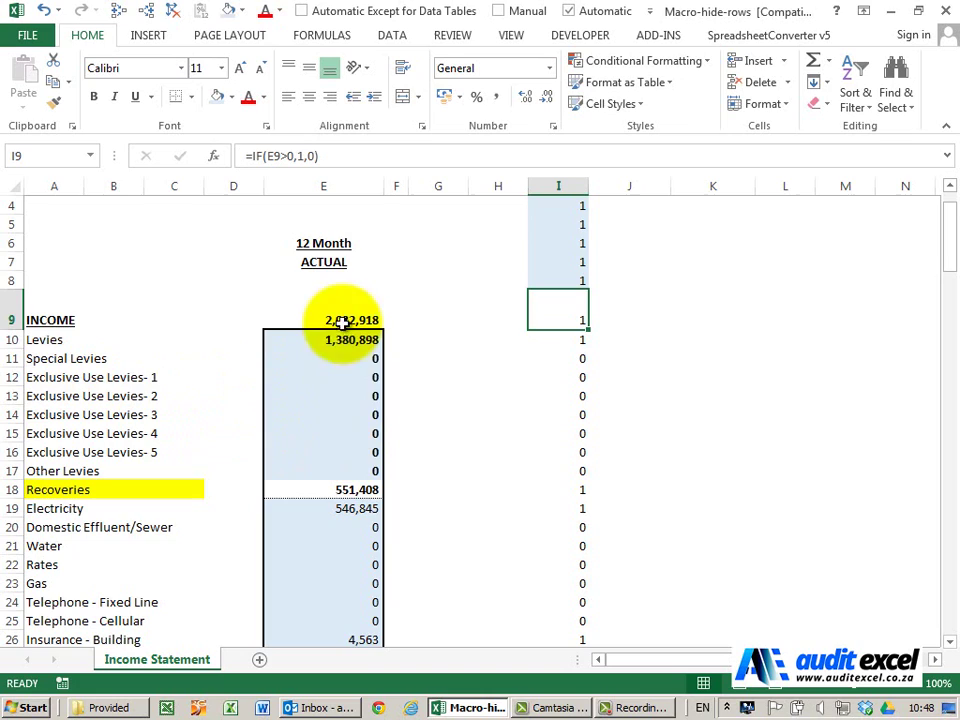
{"action": "scroll", "coordinate": [428, 416], "scroll_direction": "down", "scroll_amount": 3}
{"action": "scroll", "coordinate": [430, 412], "scroll_direction": "down", "scroll_amount": 2}
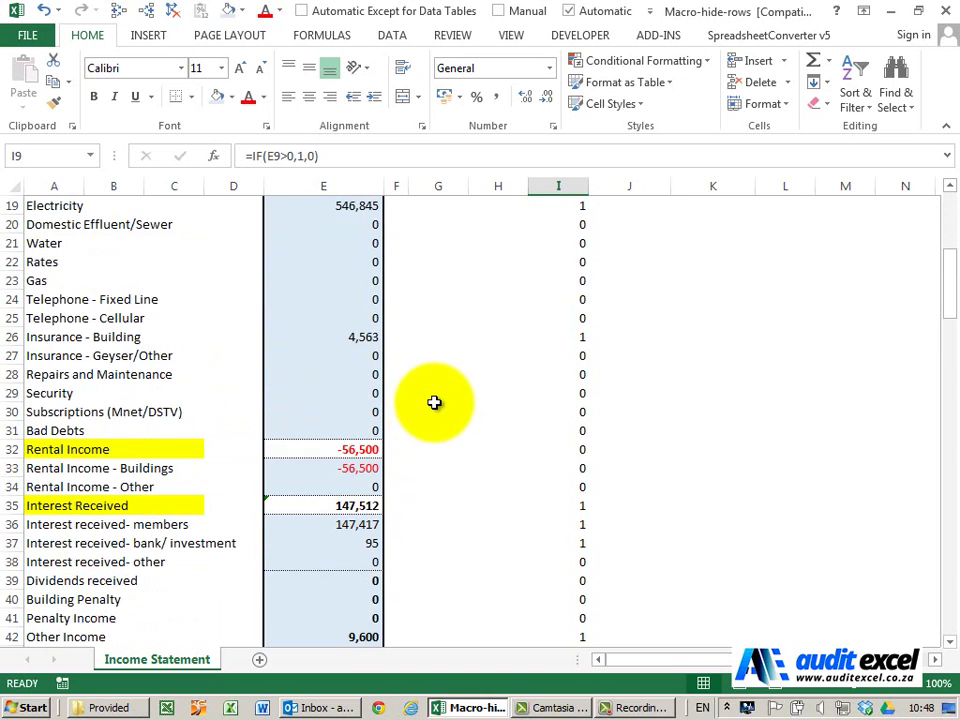
{"action": "scroll", "coordinate": [434, 402], "scroll_direction": "down", "scroll_amount": 3}
{"action": "scroll", "coordinate": [435, 400], "scroll_direction": "down", "scroll_amount": 8}
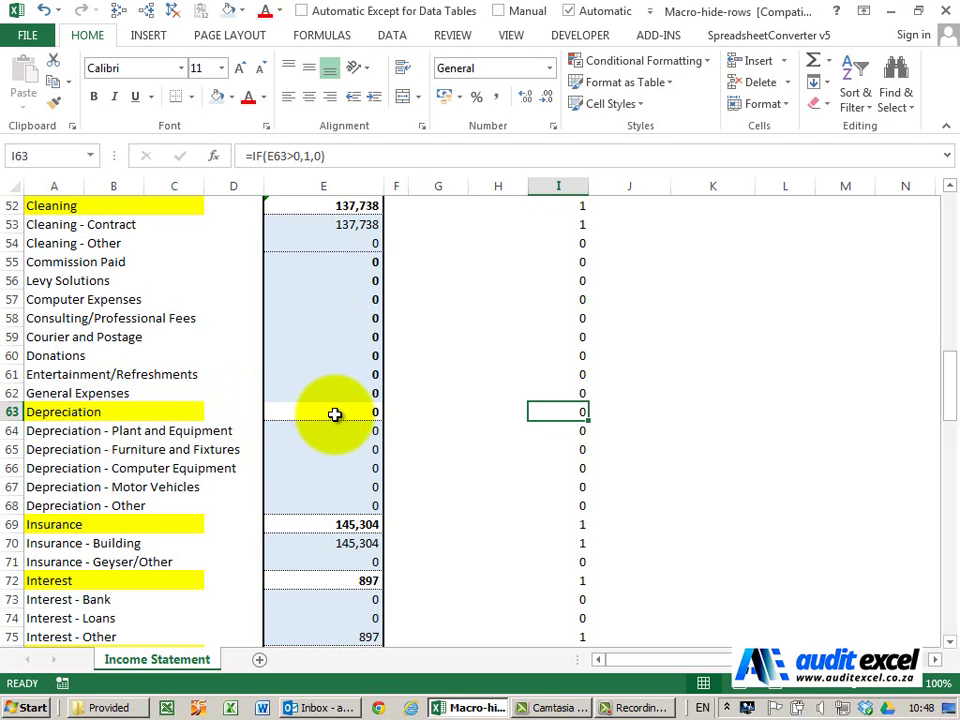
{"action": "scroll", "coordinate": [379, 413], "scroll_direction": "up", "scroll_amount": 10}
{"action": "scroll", "coordinate": [384, 411], "scroll_direction": "up", "scroll_amount": 6}
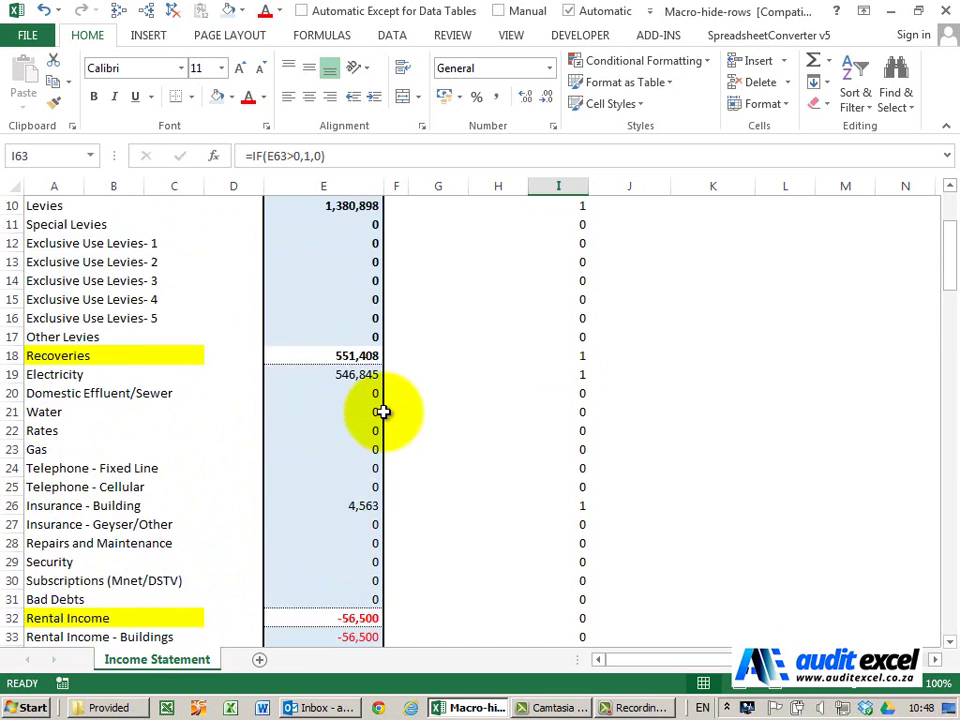
{"action": "scroll", "coordinate": [386, 408], "scroll_direction": "down", "scroll_amount": 1}
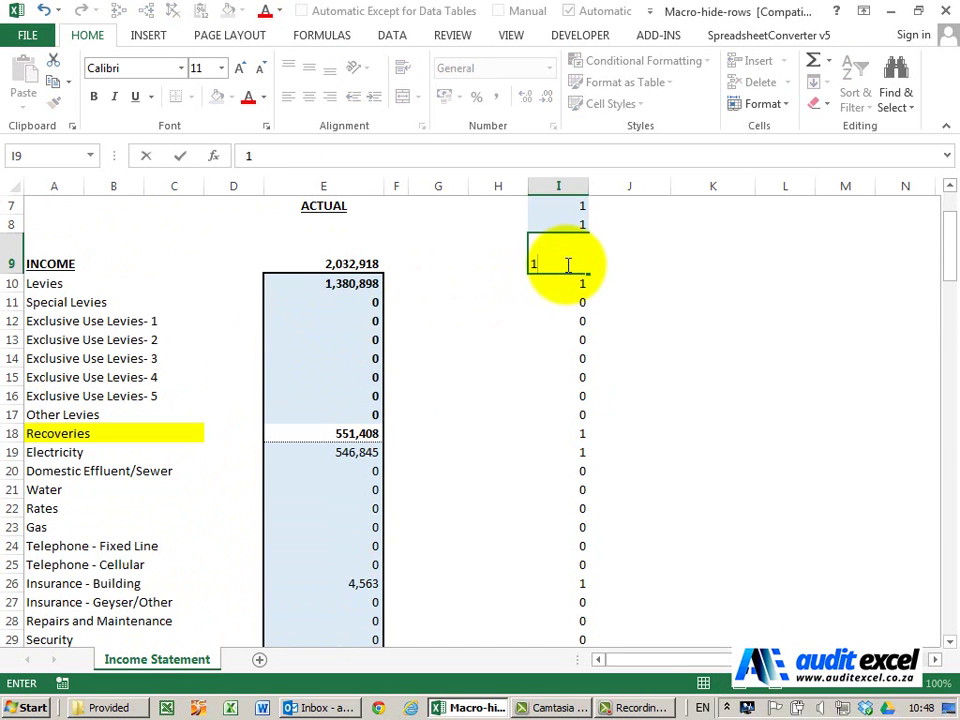
Step: Type a fixed 1 over the formulas in I9 and I18 and shade I9 light blue
{"action": "key", "text": "Return"}
{"action": "type", "text": "1"}
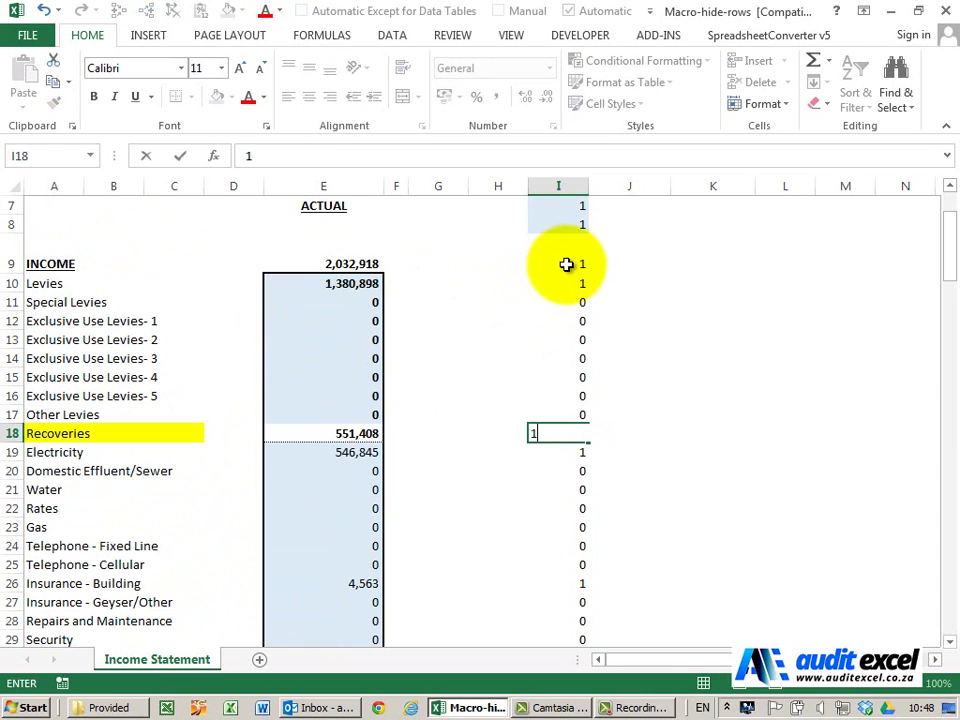
{"action": "key", "text": "Return"}
{"action": "left_click", "coordinate": [566, 264]}
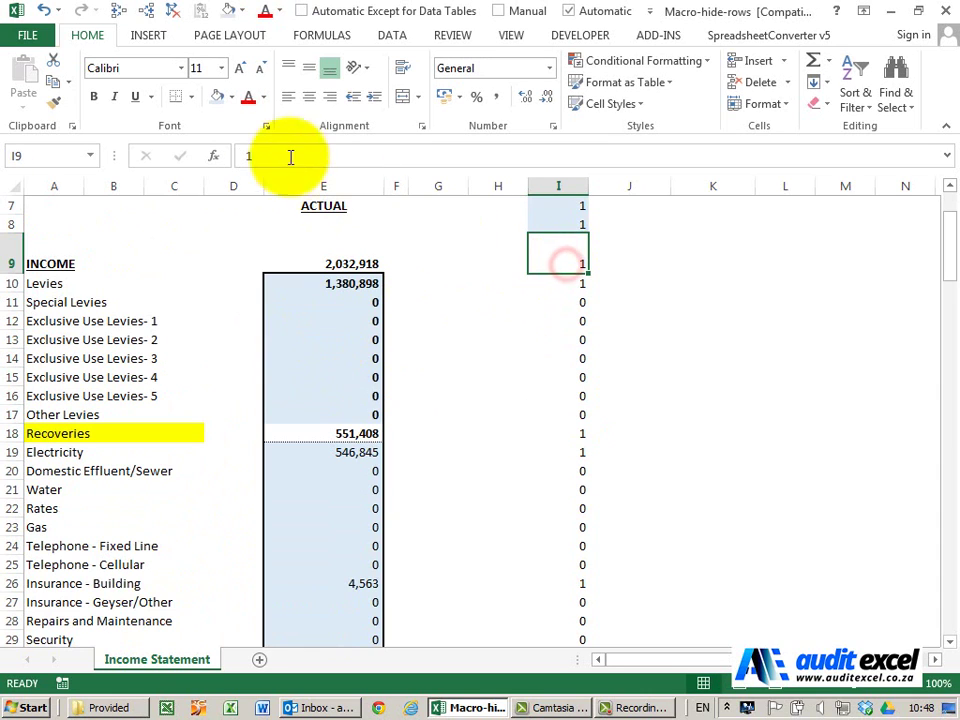
{"action": "left_click", "coordinate": [219, 105]}
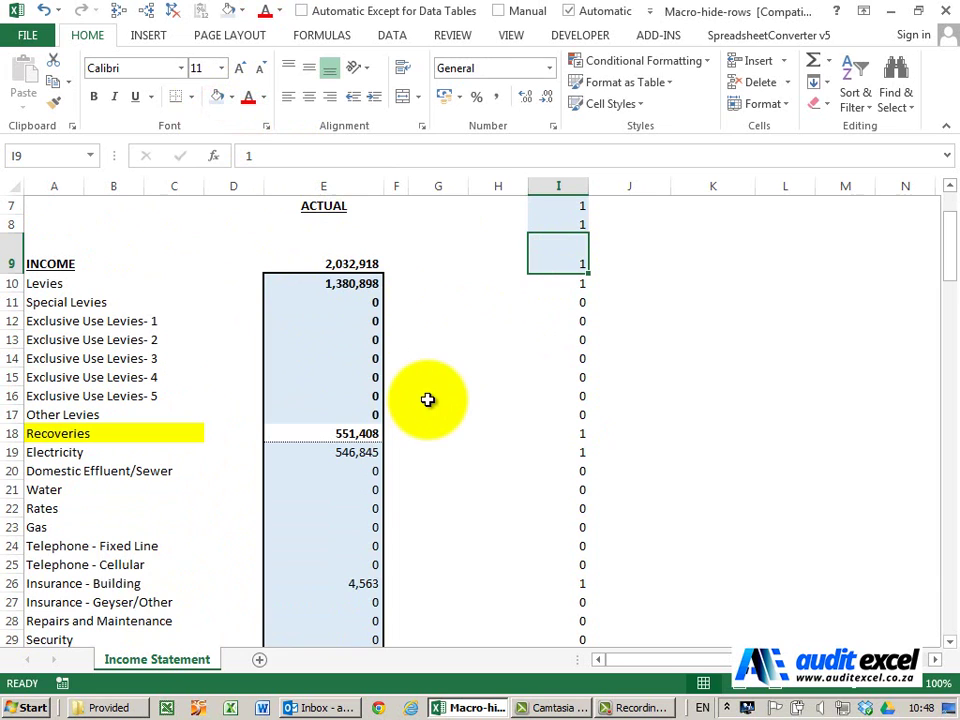
{"action": "key", "text": "ctrl+c"}
Step: Paste the shaded 1 flag into I18, I32, I35, I132 and I138
{"action": "left_click", "coordinate": [570, 432]}
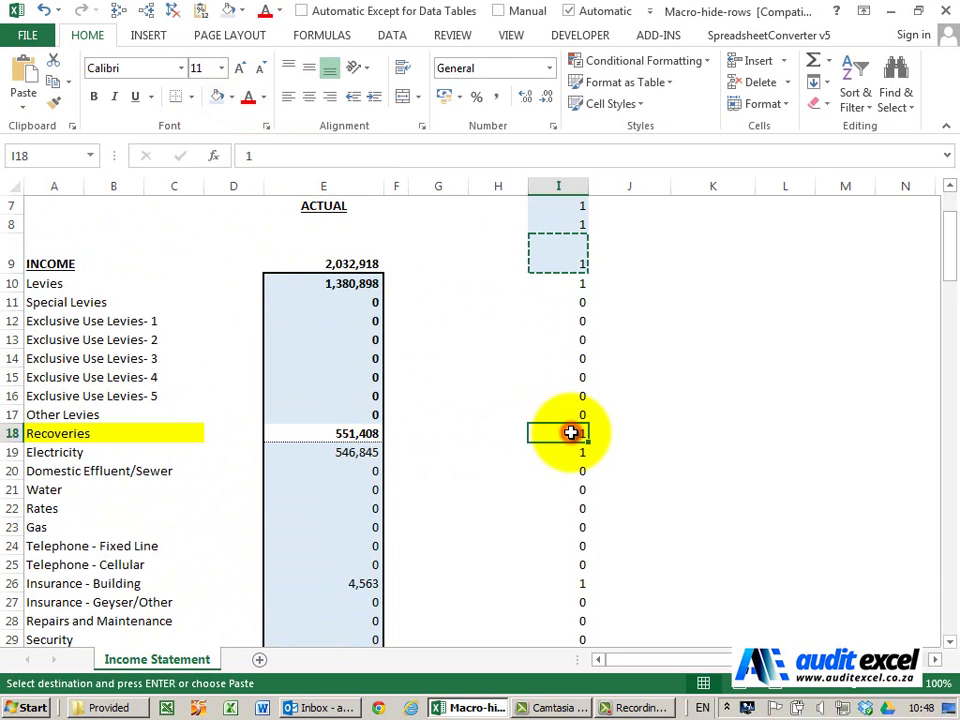
{"action": "key", "text": "ctrl+v"}
{"action": "scroll", "coordinate": [528, 437], "scroll_direction": "down", "scroll_amount": 4}
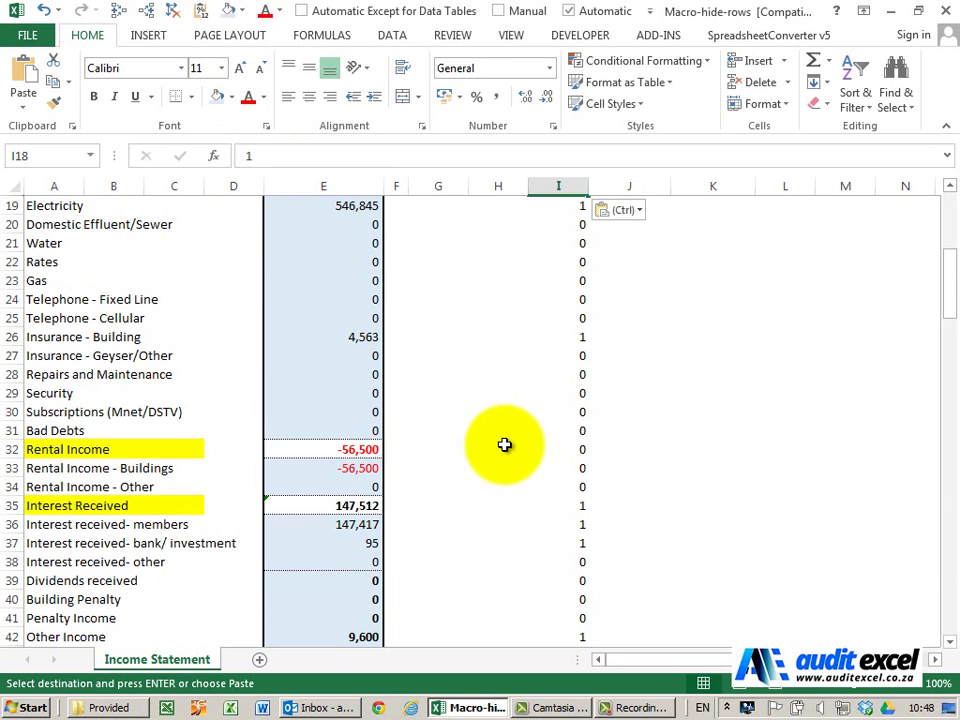
{"action": "left_click", "coordinate": [572, 450]}
{"action": "key", "text": "ctrl+v"}
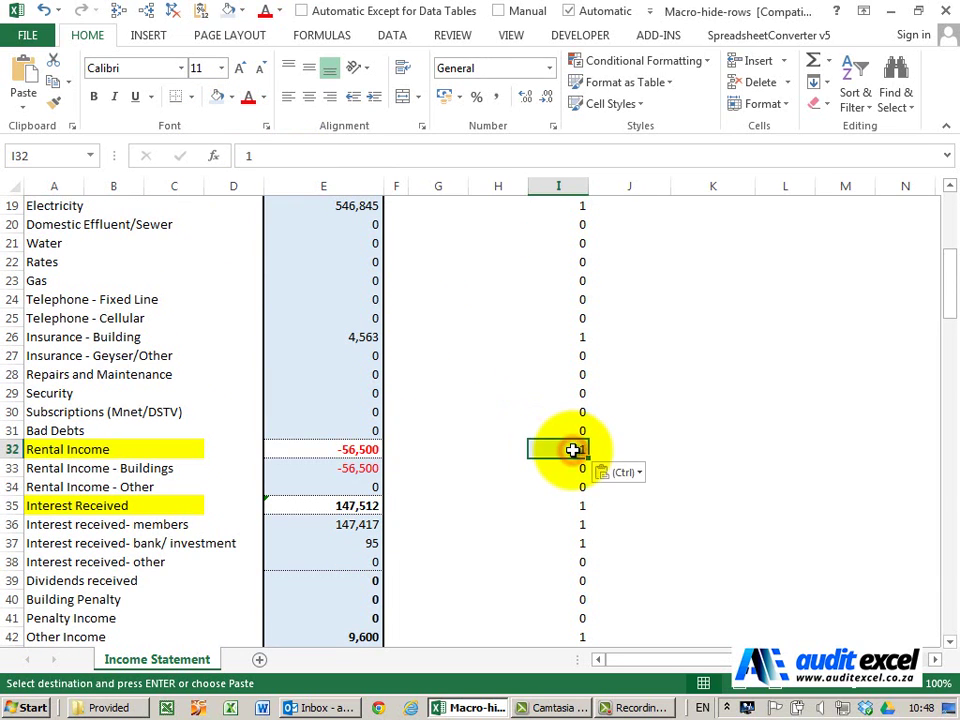
{"action": "left_click", "coordinate": [563, 508]}
{"action": "scroll", "coordinate": [557, 497], "scroll_direction": "down", "scroll_amount": 20}
{"action": "left_click", "coordinate": [558, 243]}
{"action": "key", "text": "ctrl+v"}
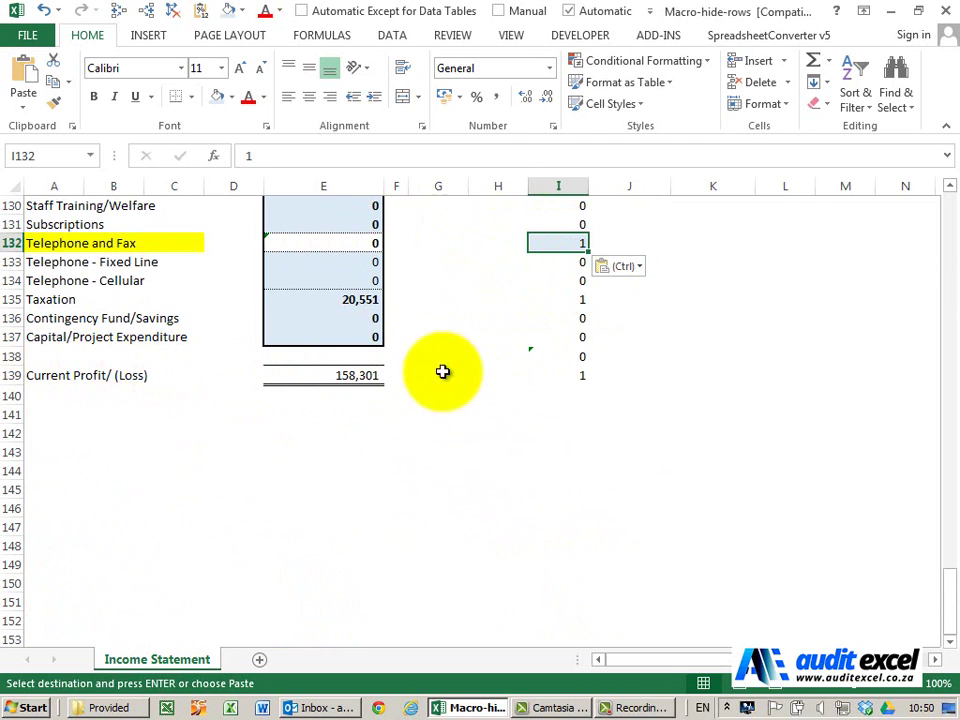
{"action": "left_click", "coordinate": [580, 357]}
{"action": "key", "text": "ctrl+v"}
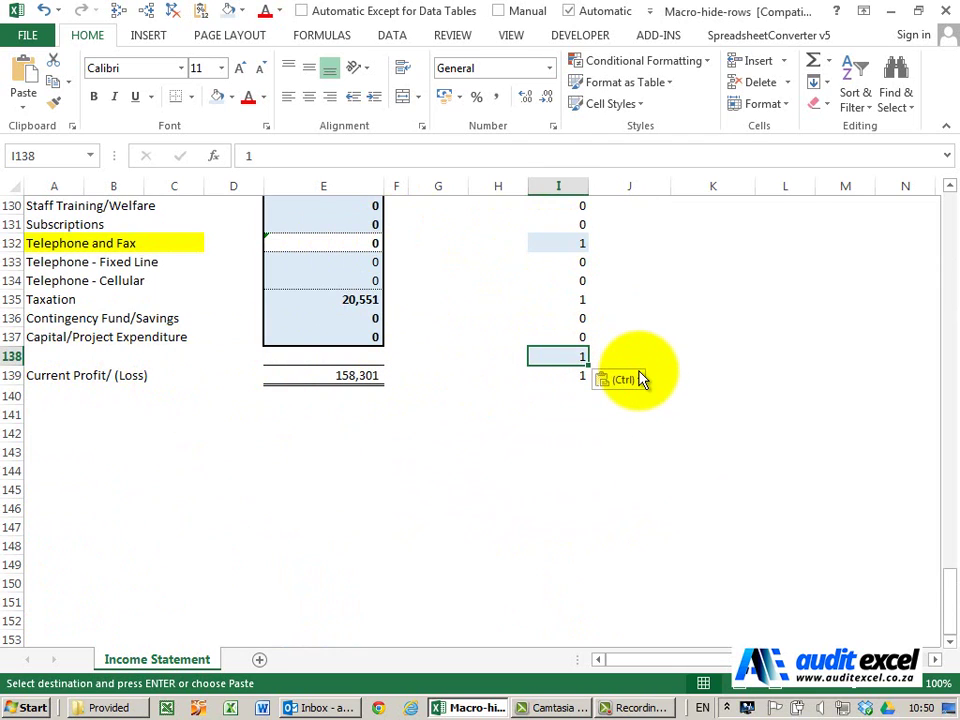
{"action": "key", "text": "ctrl+Up"}
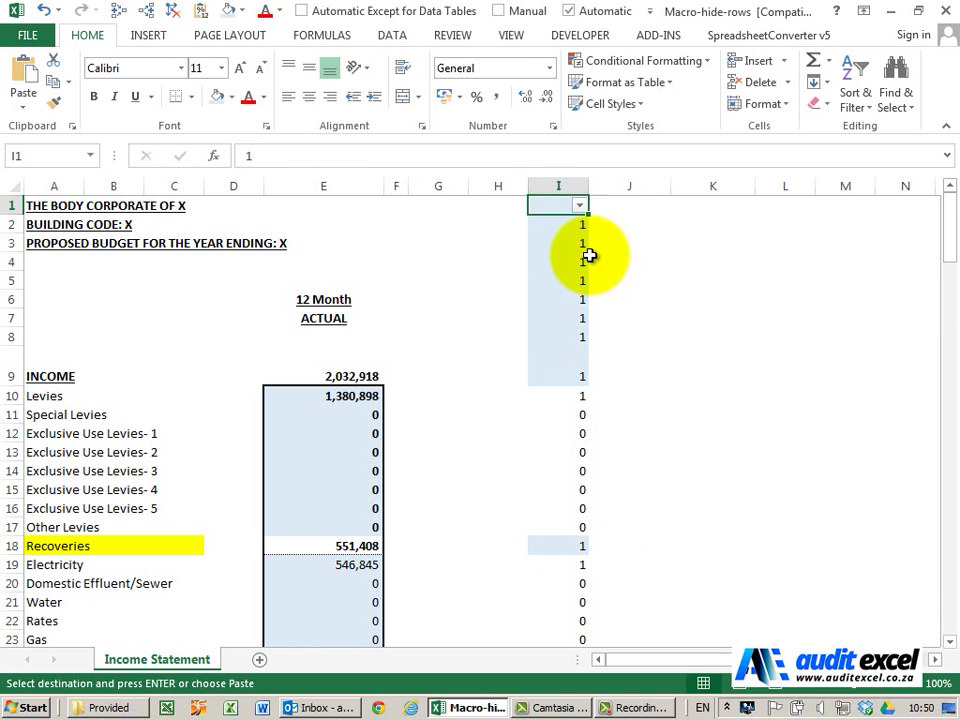
Step: Filter column I to rows flagged 1 and scroll through the remaining lines
{"action": "left_click", "coordinate": [581, 210]}
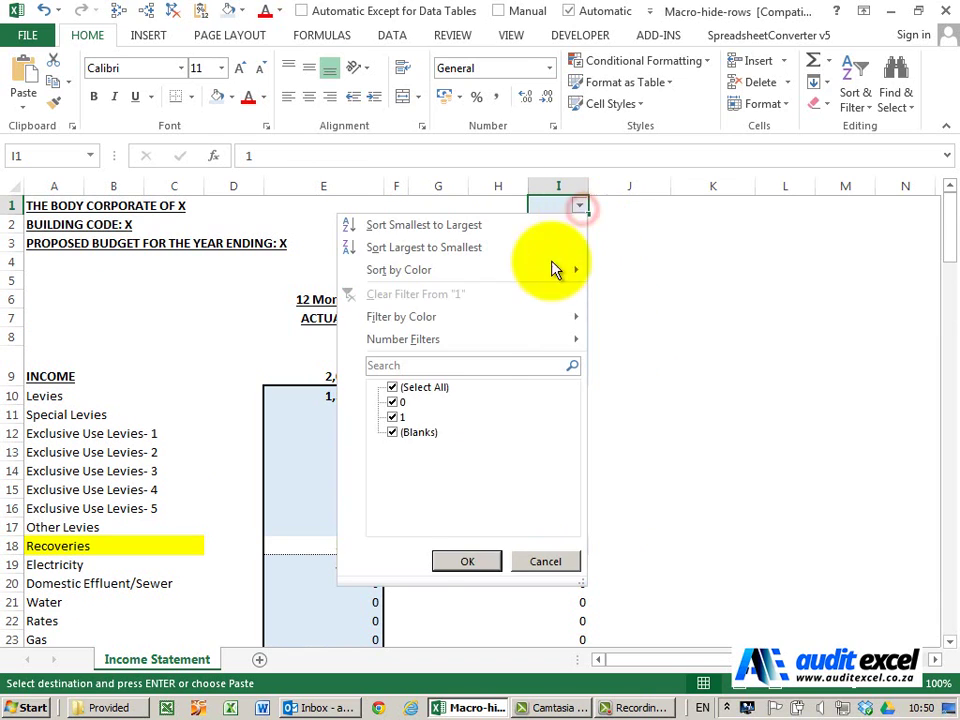
{"action": "left_click", "coordinate": [393, 387]}
{"action": "left_click", "coordinate": [392, 416]}
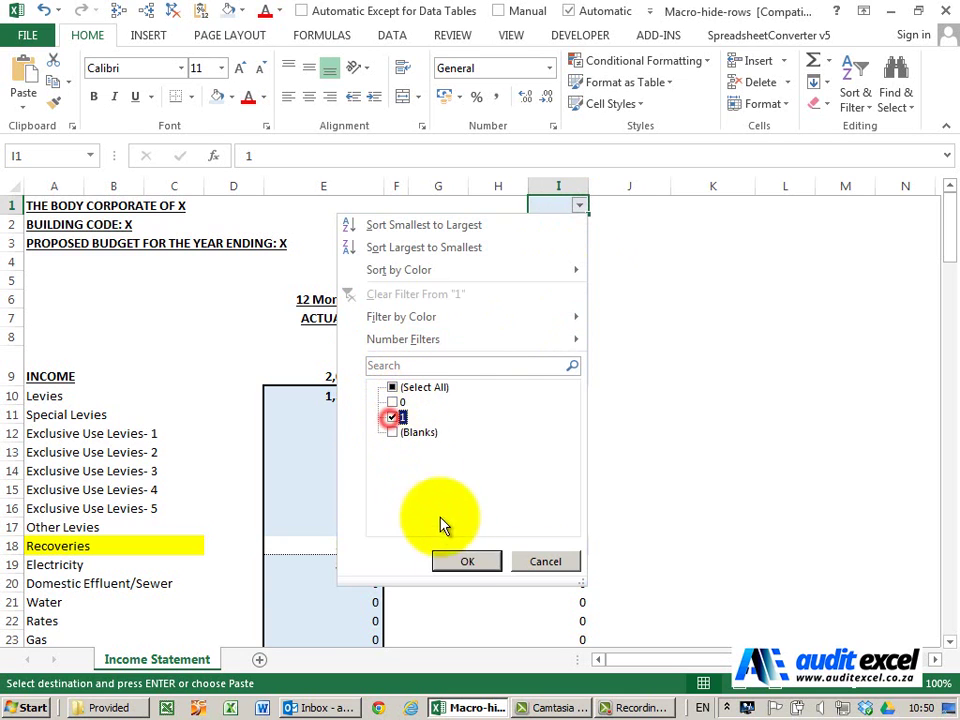
{"action": "left_click", "coordinate": [462, 561]}
{"action": "scroll", "coordinate": [660, 440], "scroll_direction": "down", "scroll_amount": 4}
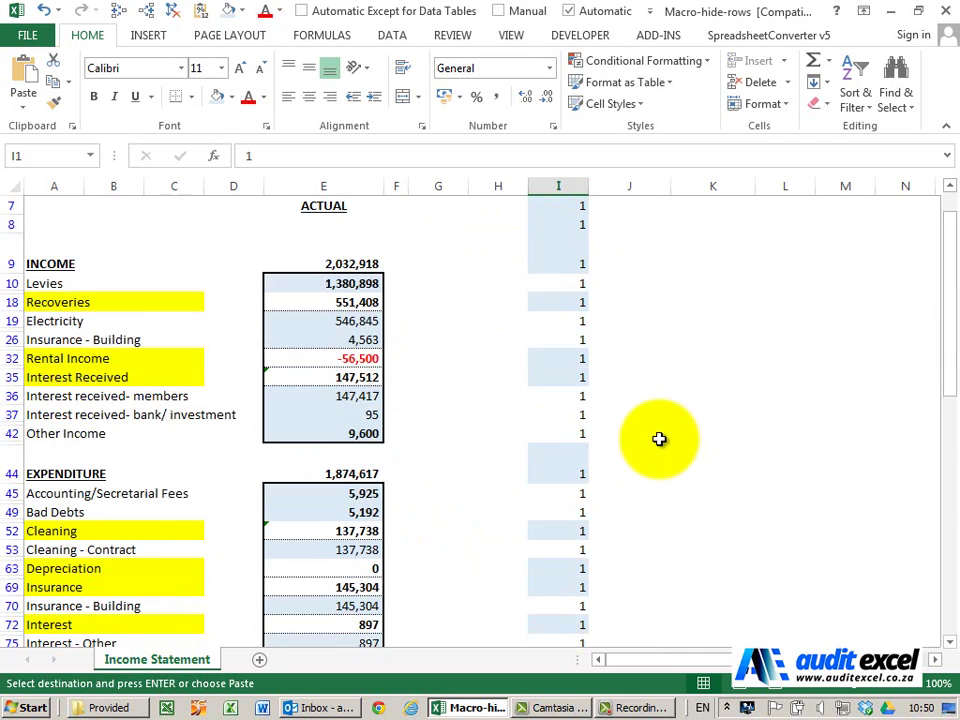
{"action": "scroll", "coordinate": [611, 421], "scroll_direction": "down", "scroll_amount": 5}
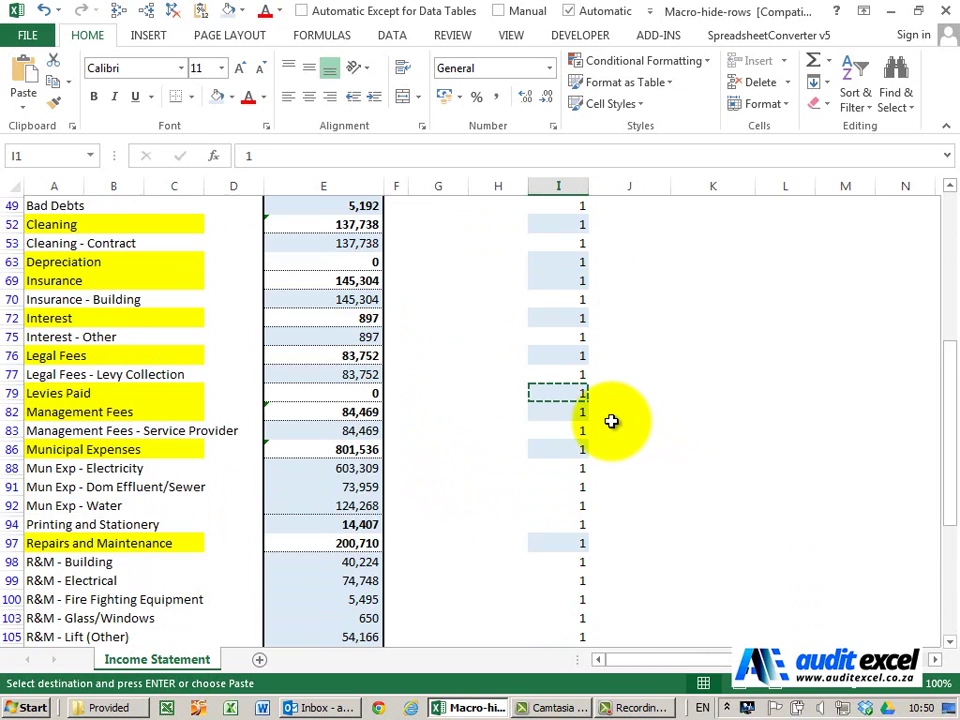
{"action": "scroll", "coordinate": [611, 421], "scroll_direction": "down", "scroll_amount": 4}
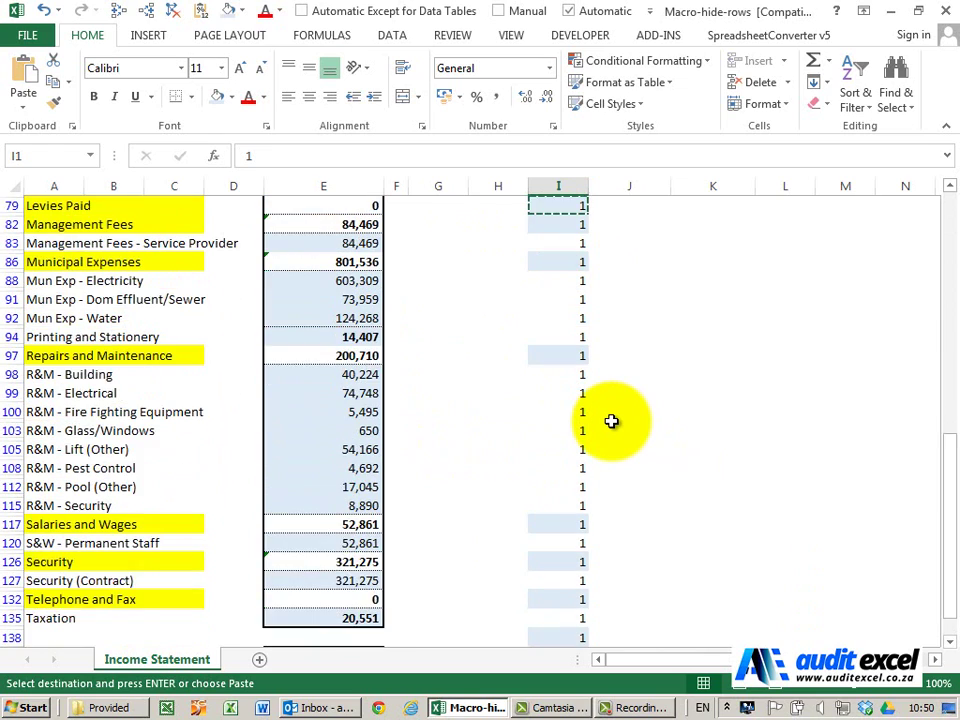
{"action": "scroll", "coordinate": [475, 413], "scroll_direction": "down", "scroll_amount": 1}
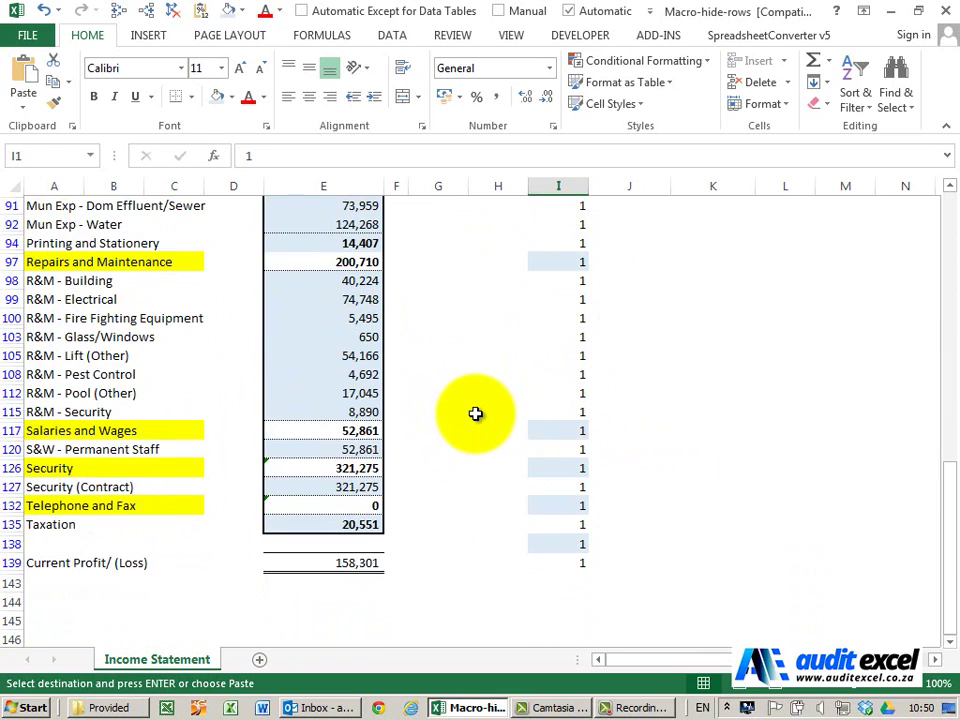
{"action": "scroll", "coordinate": [475, 413], "scroll_direction": "up", "scroll_amount": 12}
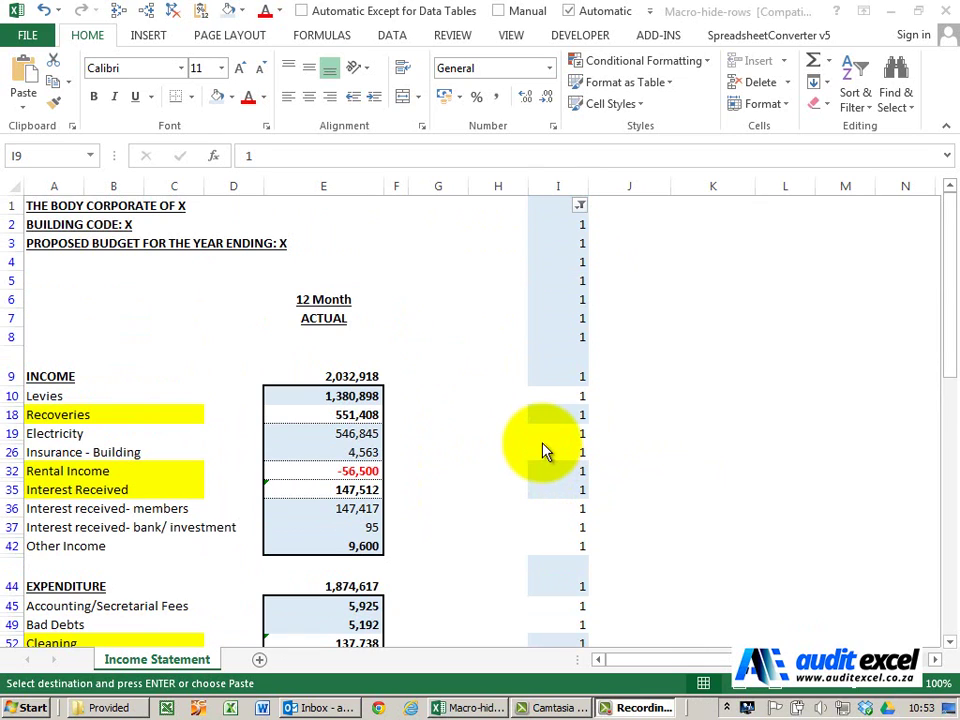
Step: Reselect (Select All) in the column I filter so every row reappears
{"action": "left_click", "coordinate": [566, 362]}
{"action": "left_click", "coordinate": [580, 207]}
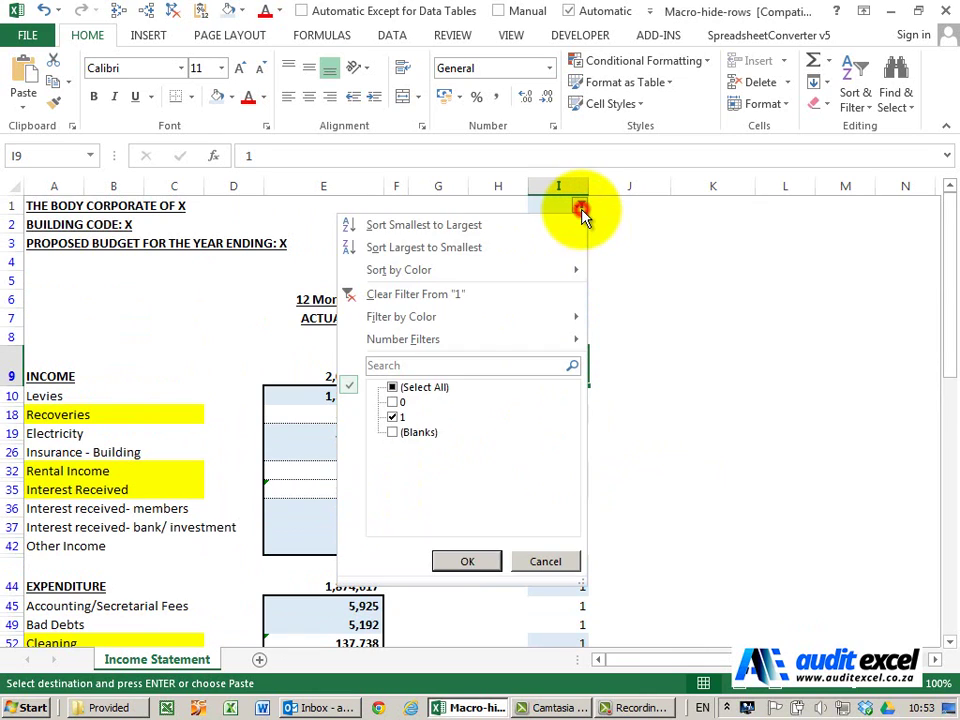
{"action": "left_click", "coordinate": [393, 387]}
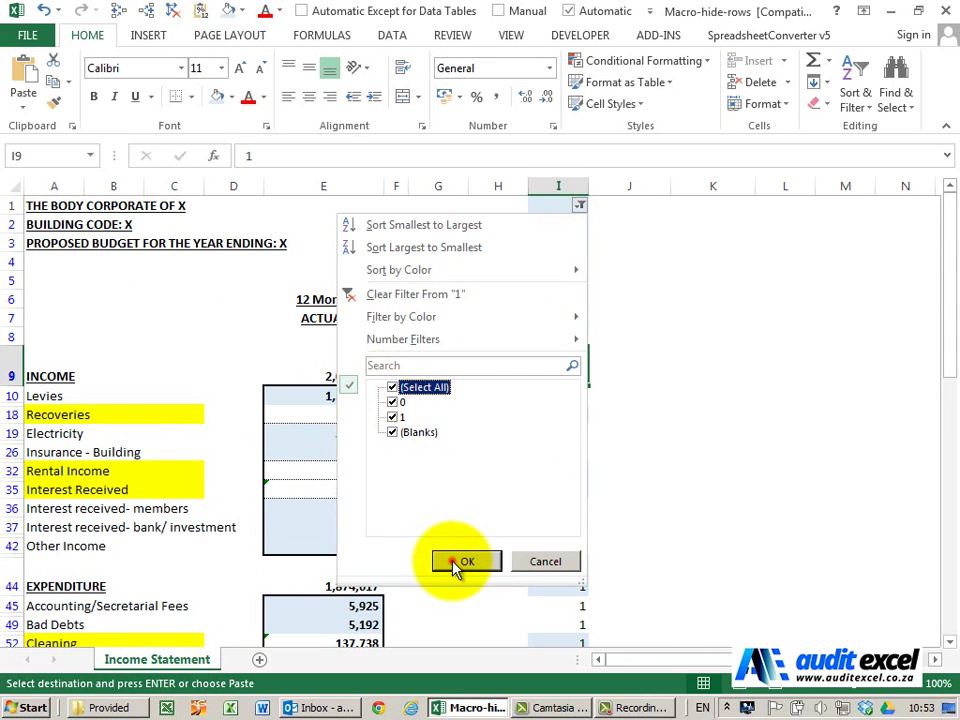
{"action": "left_click", "coordinate": [462, 561]}
{"action": "scroll", "coordinate": [464, 489], "scroll_direction": "down", "scroll_amount": 1}
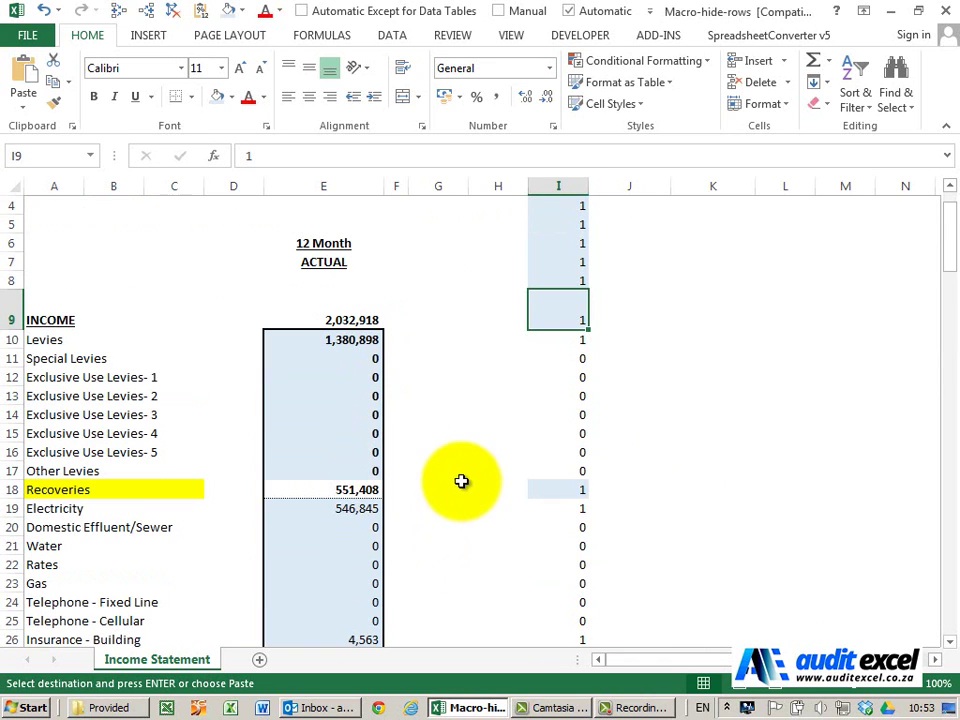
Step: Set Electricity in E19 to 0 and Domestic Effluent/Sewer in E20 to 100
{"action": "left_click", "coordinate": [371, 511]}
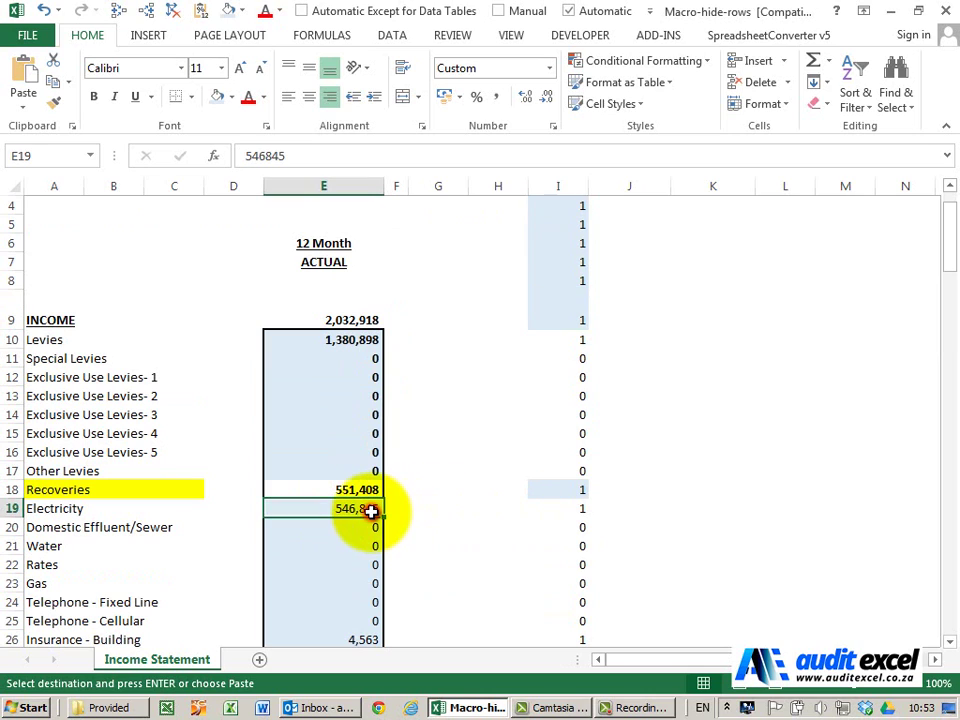
{"action": "type", "text": "0"}
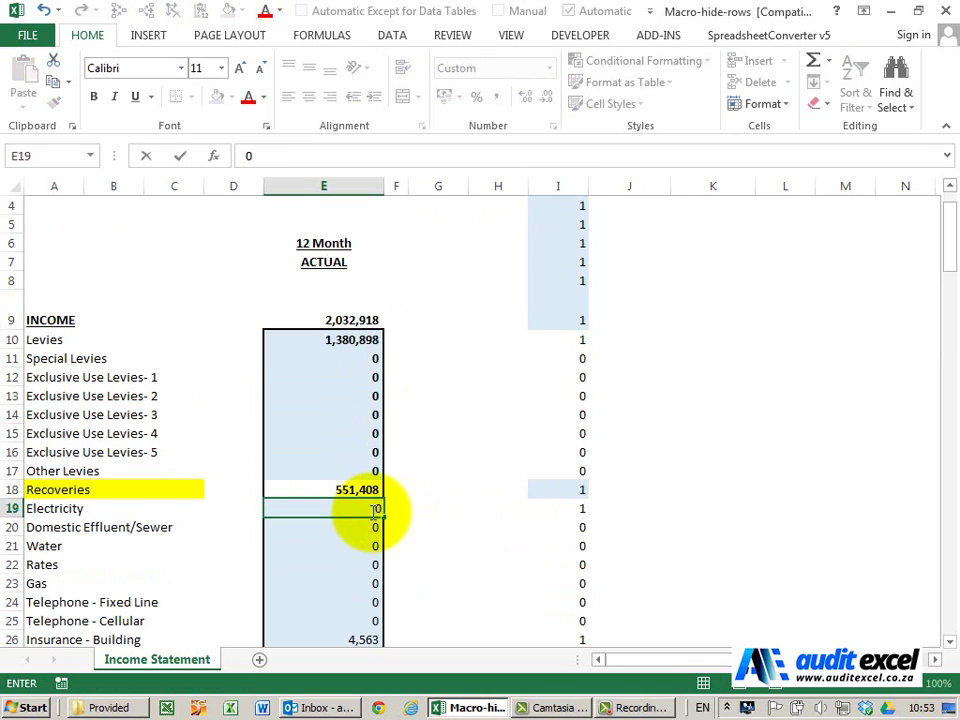
{"action": "key", "text": "Return"}
{"action": "type", "text": "1"}
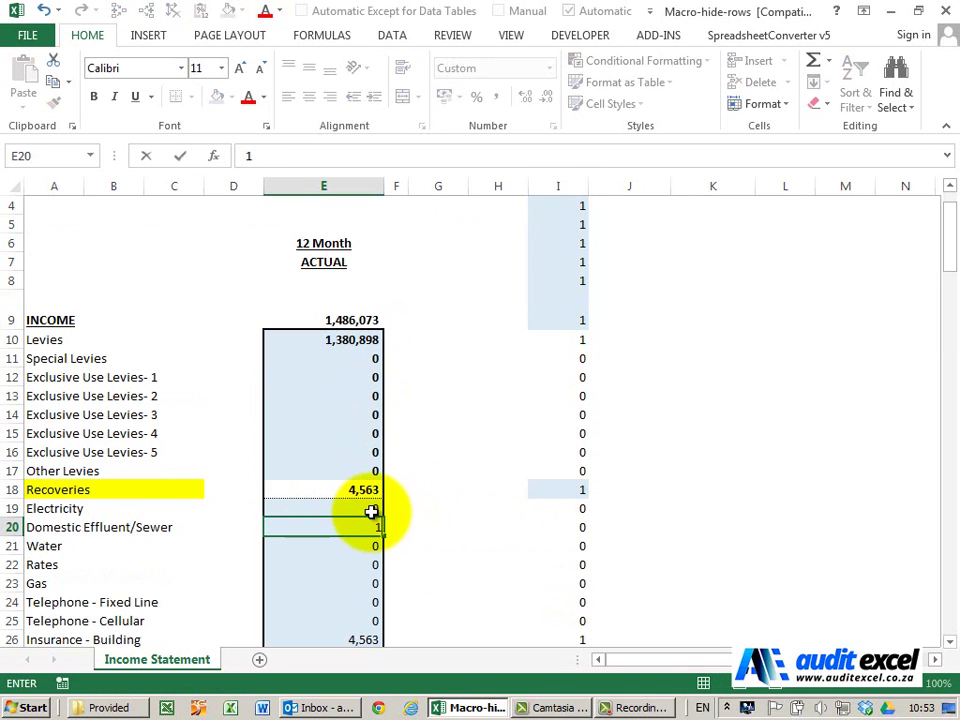
{"action": "type", "text": "00"}
{"action": "key", "text": "Return"}
{"action": "key", "text": "Up"}
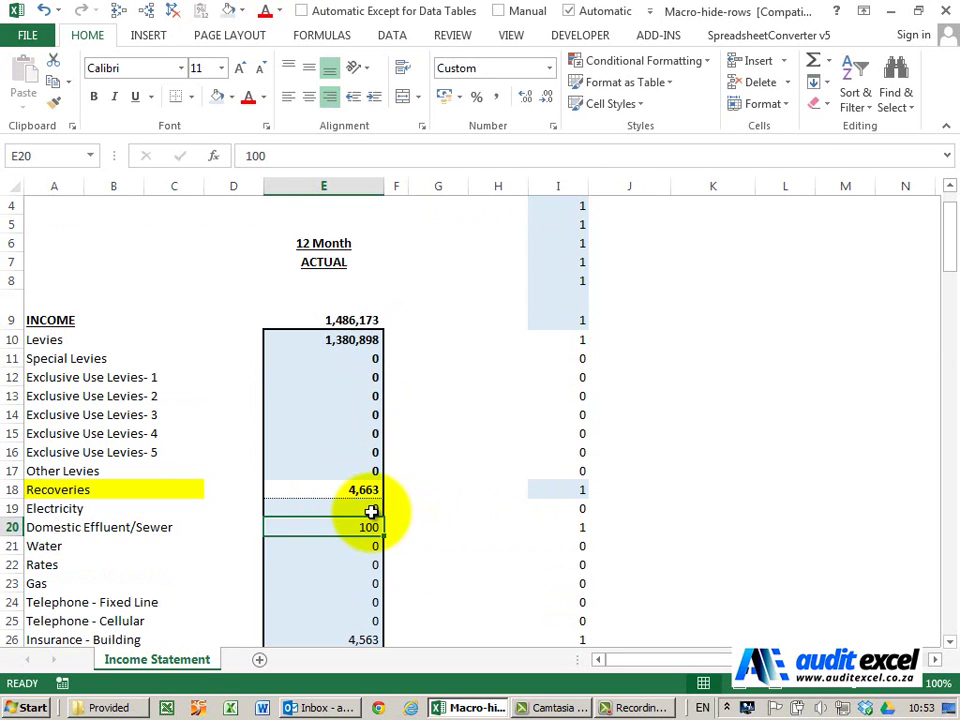
{"action": "scroll", "coordinate": [437, 522], "scroll_direction": "up", "scroll_amount": 1}
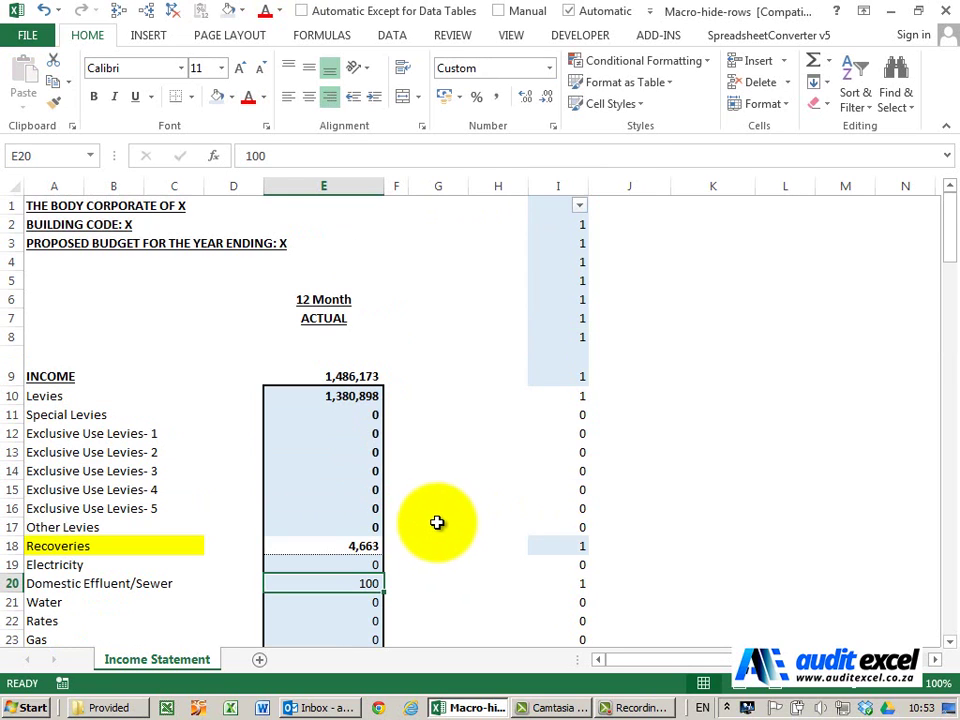
Step: Test the flags by filtering column I to 1, then restore all rows
{"action": "left_click", "coordinate": [579, 206]}
{"action": "left_click", "coordinate": [394, 388]}
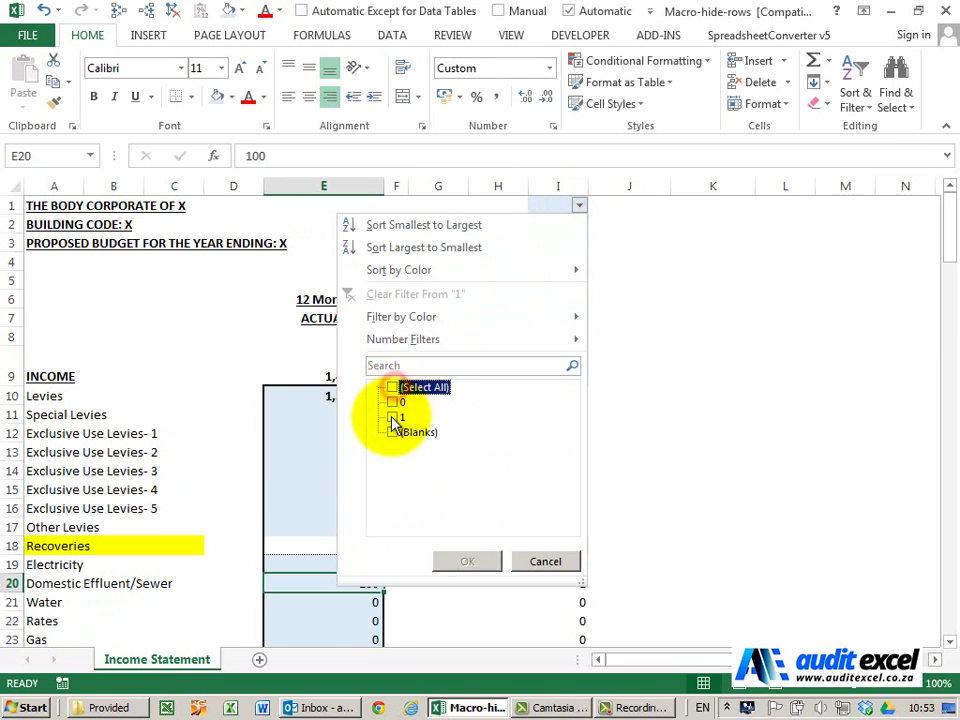
{"action": "left_click", "coordinate": [393, 417]}
{"action": "left_click", "coordinate": [442, 562]}
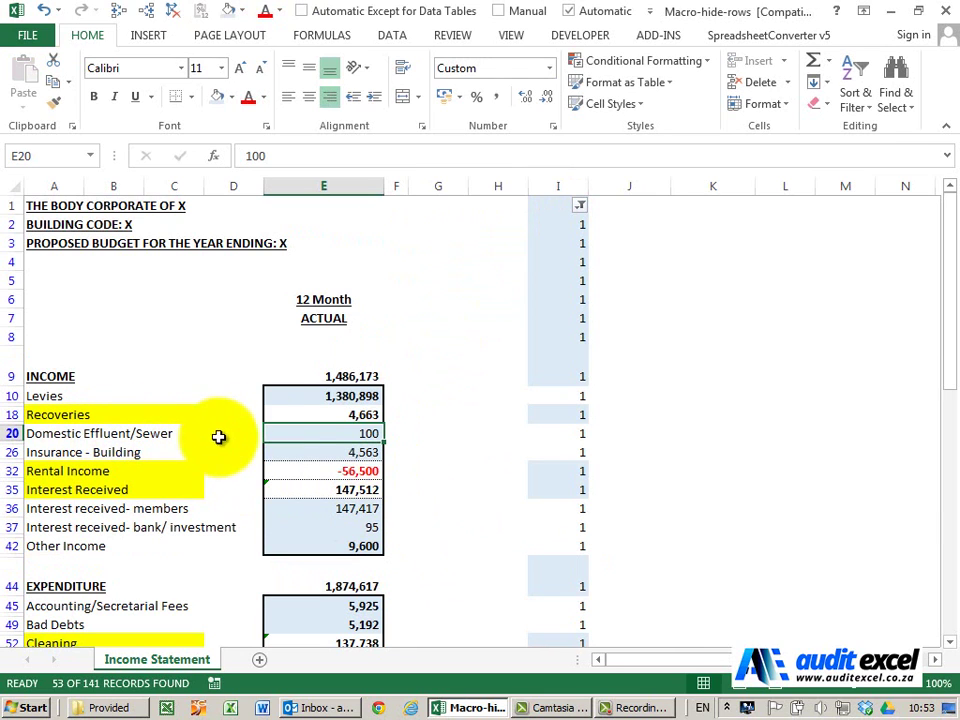
{"action": "left_click", "coordinate": [580, 207]}
{"action": "left_click", "coordinate": [394, 389]}
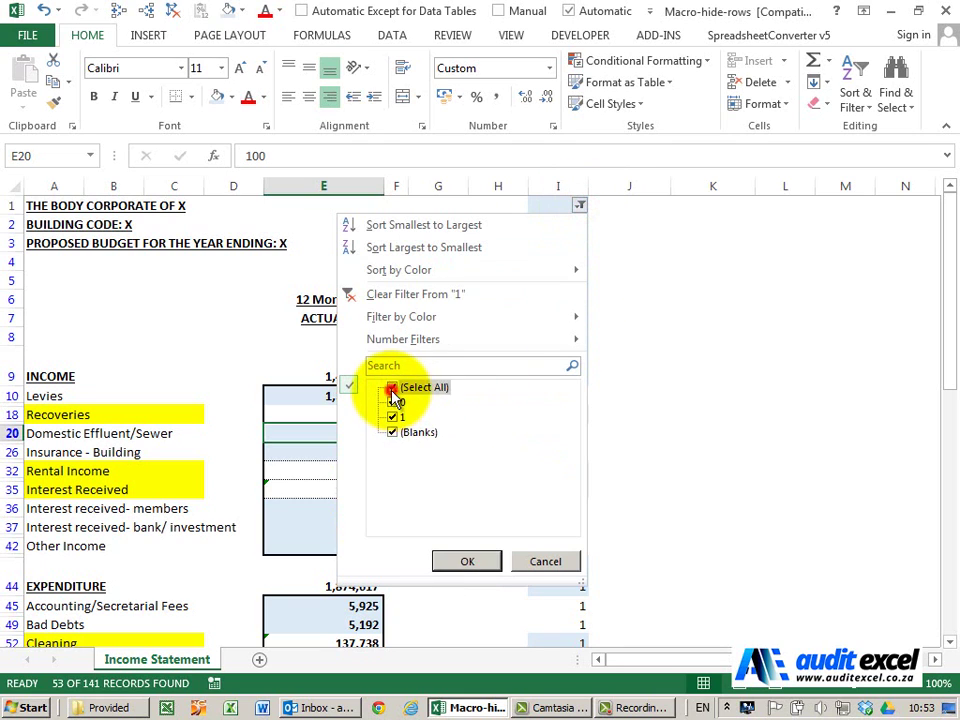
{"action": "left_click", "coordinate": [467, 561]}
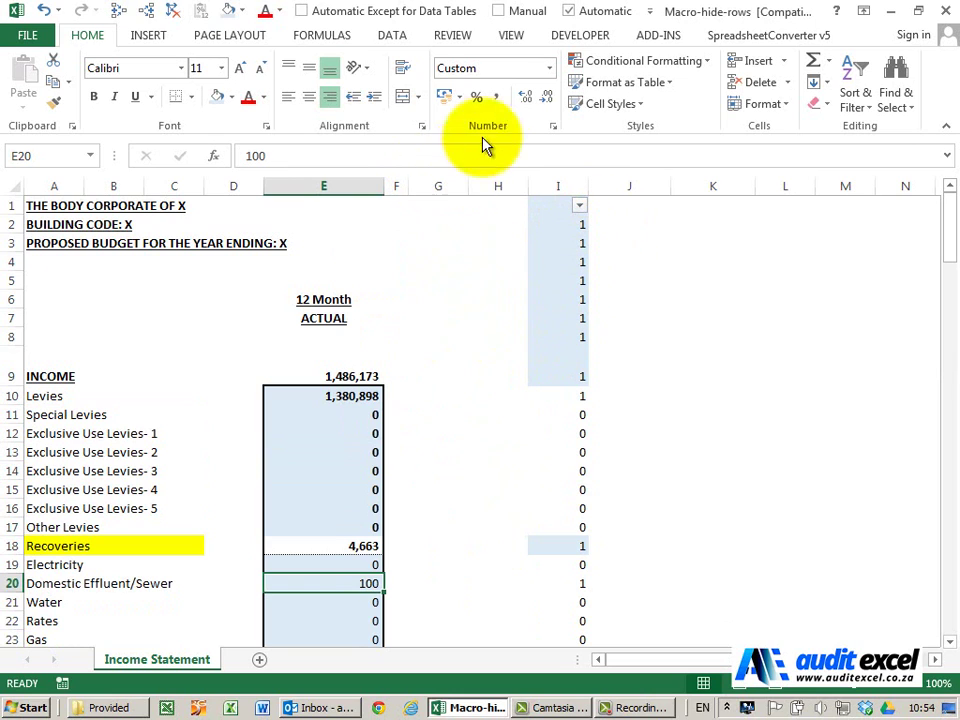
Step: From View > Macros > Record Macro, start recording Hide_Rows stored in This Workbook
{"action": "left_click", "coordinate": [511, 40]}
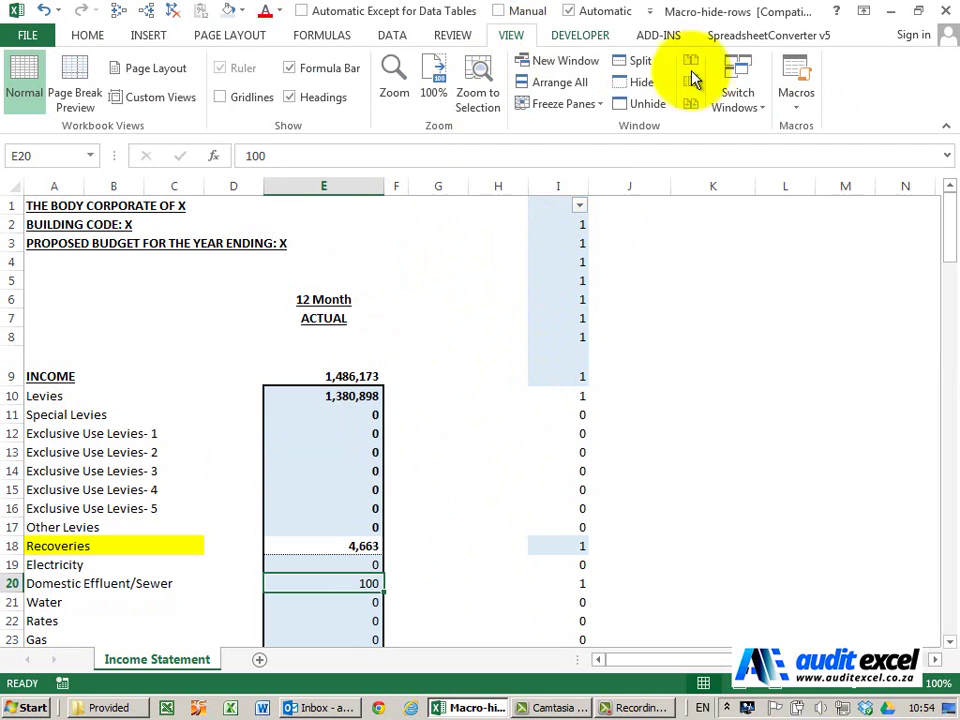
{"action": "left_click", "coordinate": [792, 106]}
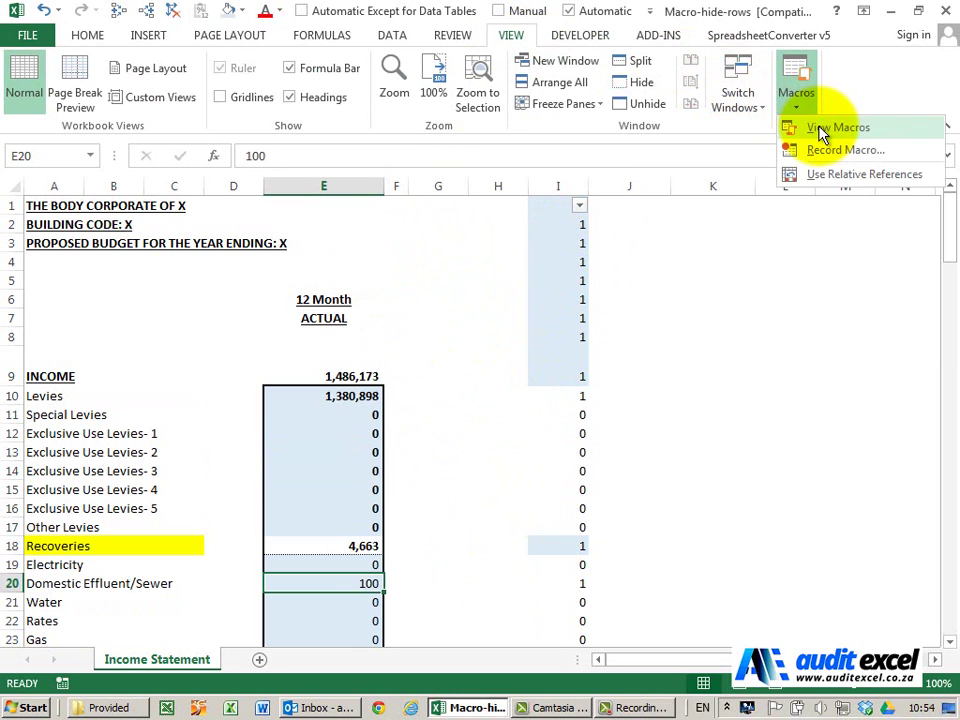
{"action": "left_click", "coordinate": [824, 152]}
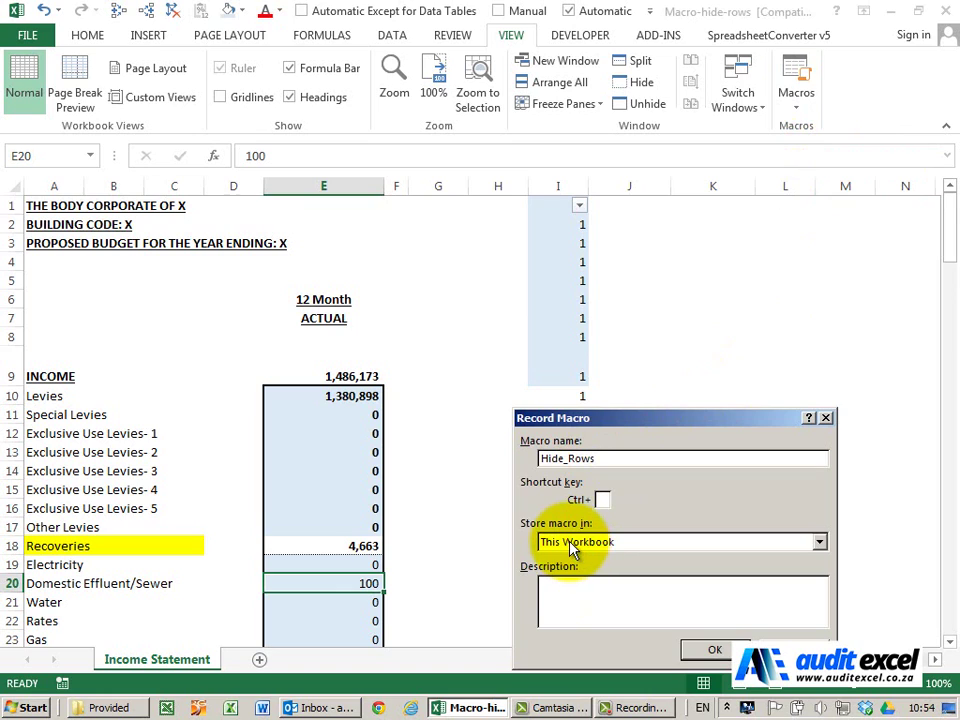
{"action": "left_click", "coordinate": [722, 650]}
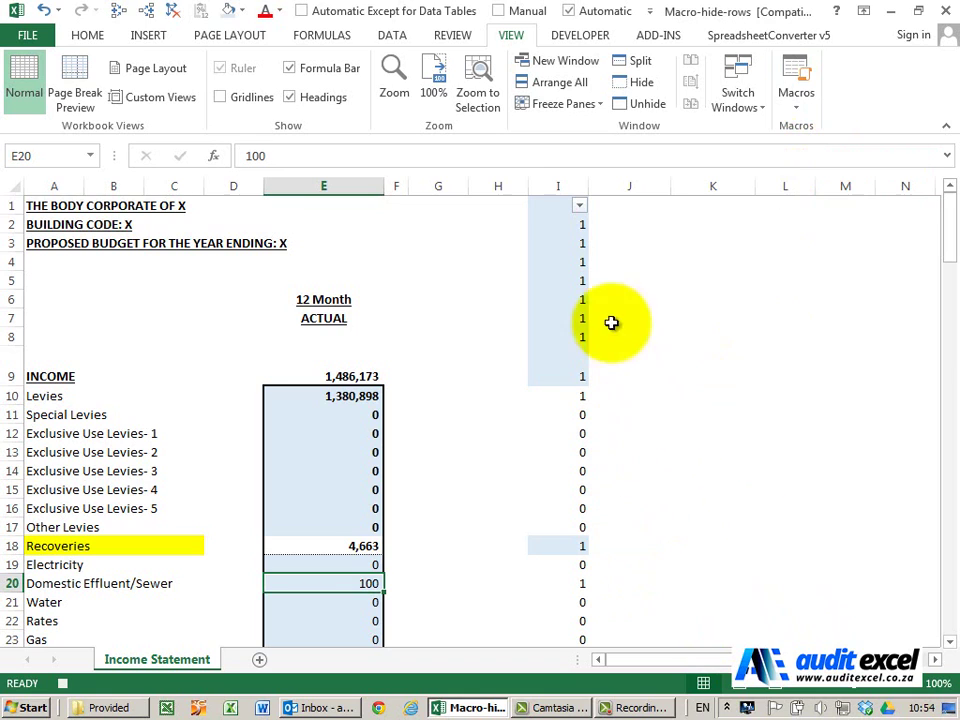
Step: Filter column I to value 1, showing 53 of 141 records, then stop recording Hide_Rows
{"action": "left_click", "coordinate": [580, 207]}
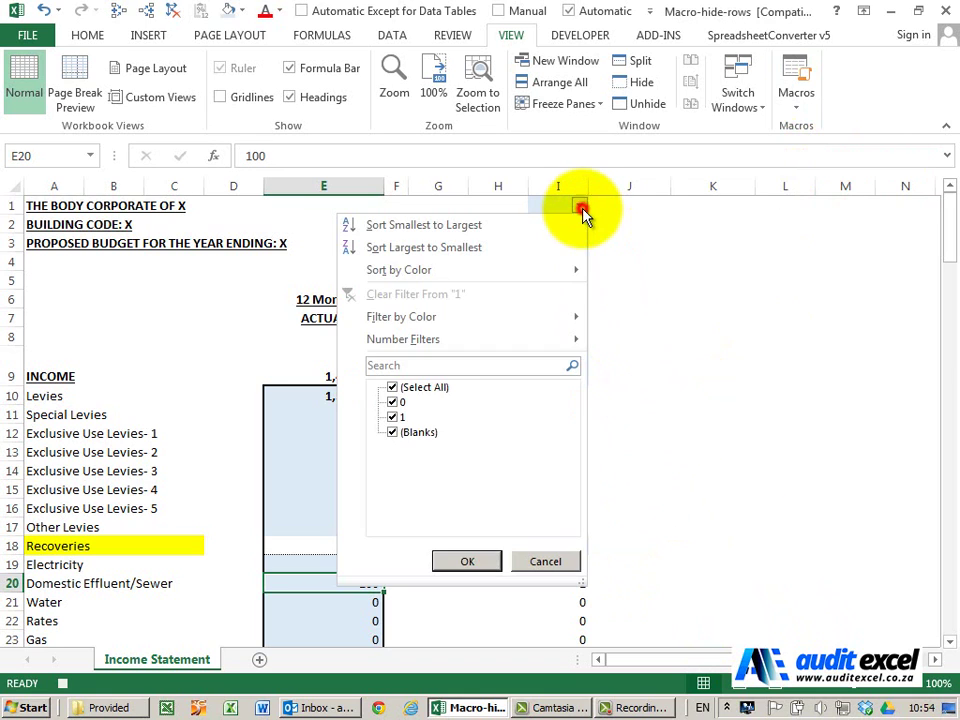
{"action": "left_click", "coordinate": [392, 387]}
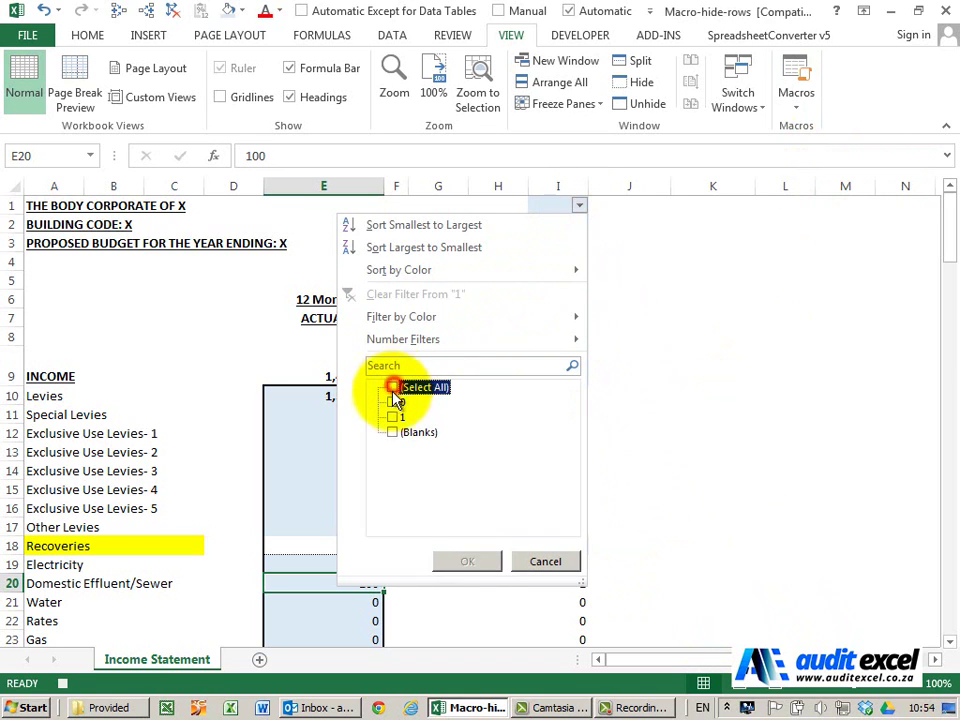
{"action": "left_click", "coordinate": [392, 417]}
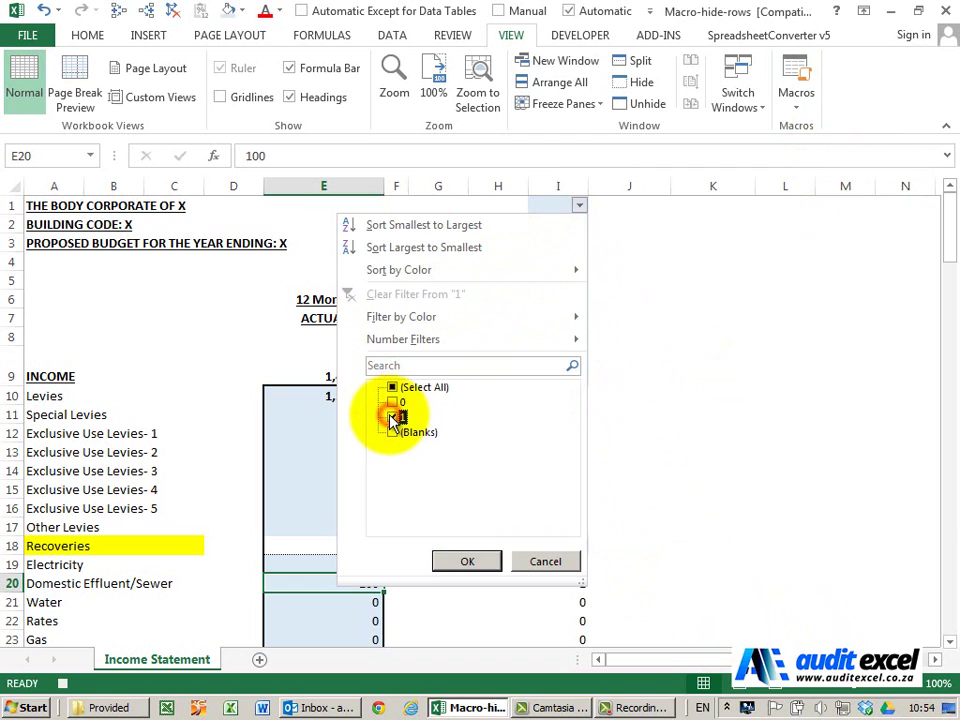
{"action": "left_click", "coordinate": [463, 564]}
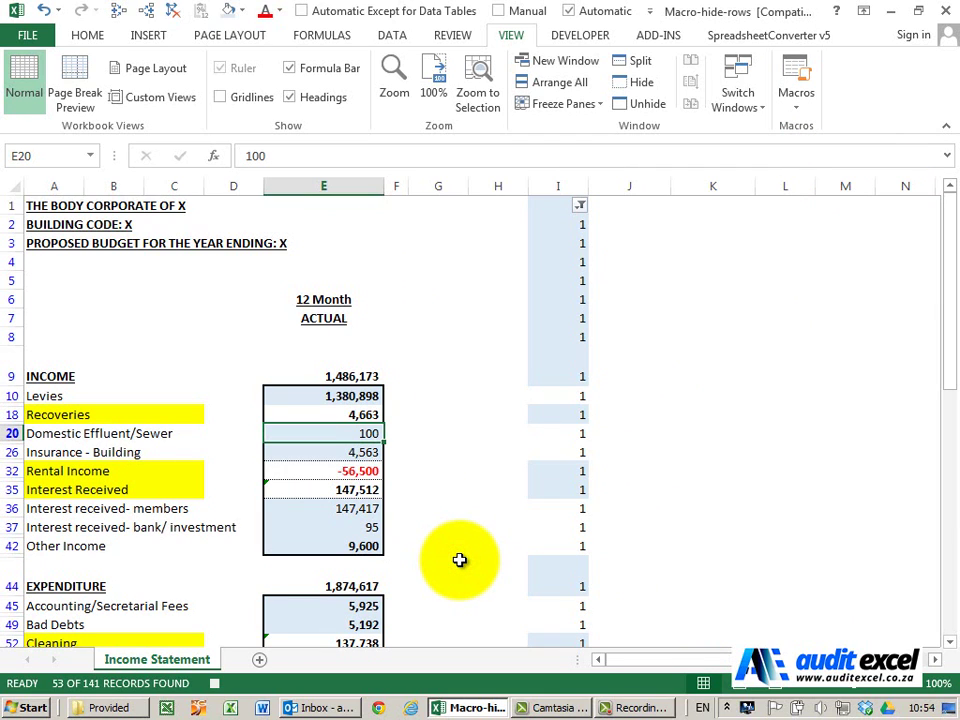
{"action": "left_click", "coordinate": [215, 685]}
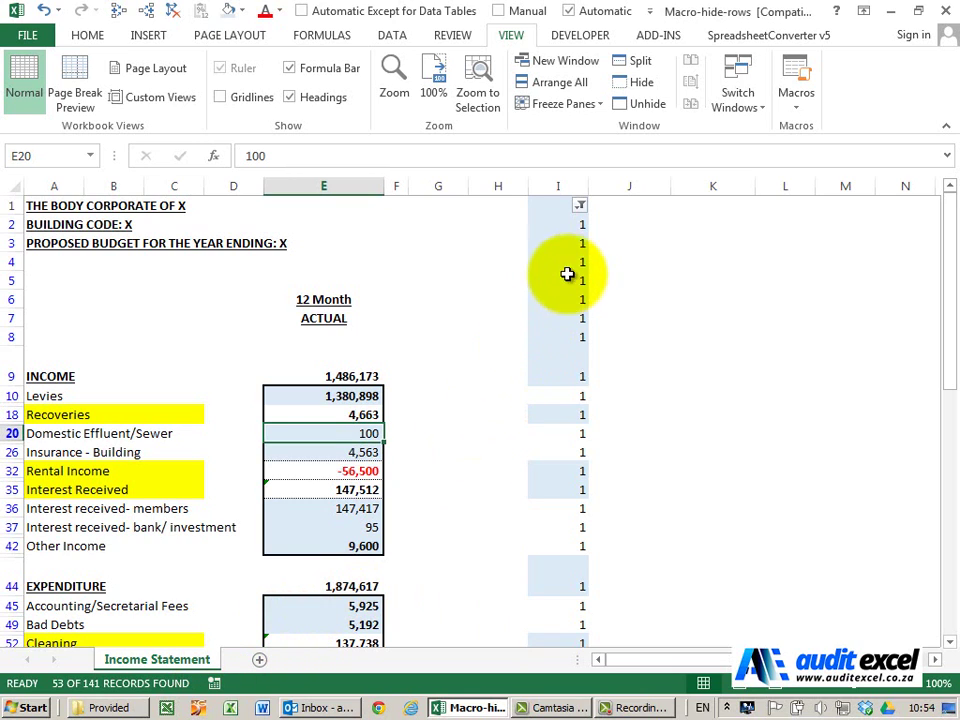
Step: Start recording a new macro named Unhide_Rows, stored in this workbook
{"action": "left_click", "coordinate": [798, 104]}
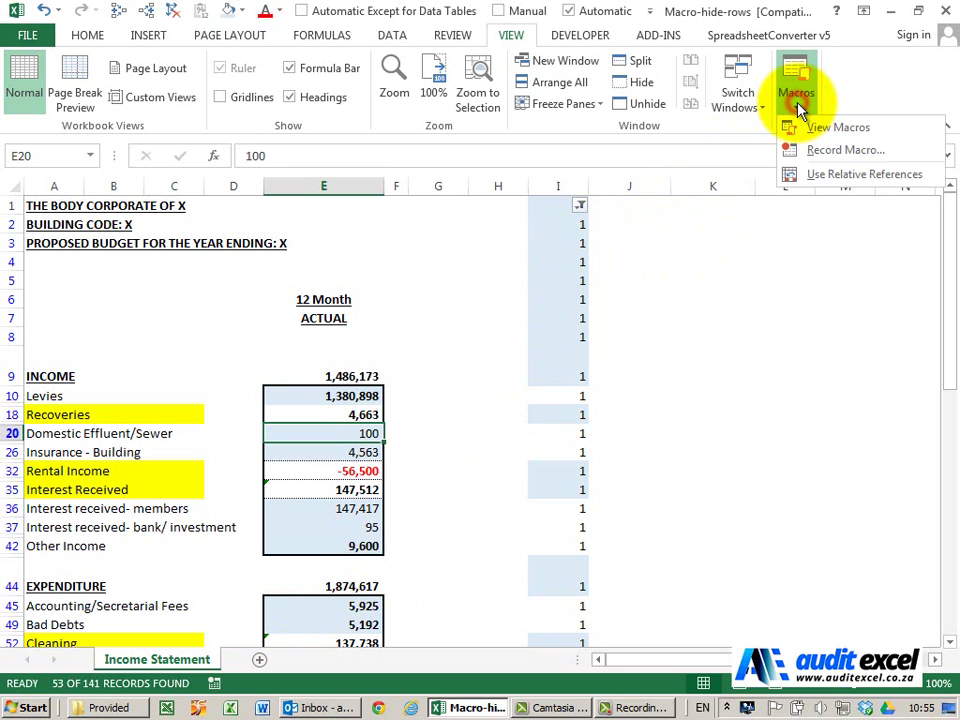
{"action": "left_click", "coordinate": [827, 148]}
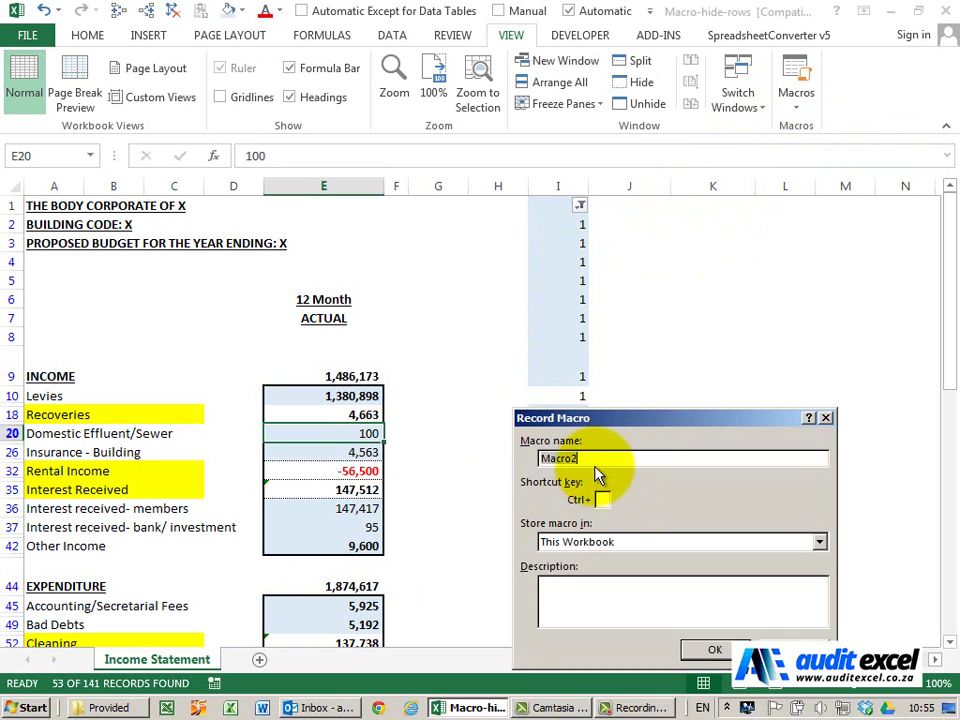
{"action": "type", "text": "Unhide_Rows"}
{"action": "left_click", "coordinate": [600, 541]}
{"action": "left_click", "coordinate": [647, 603]}
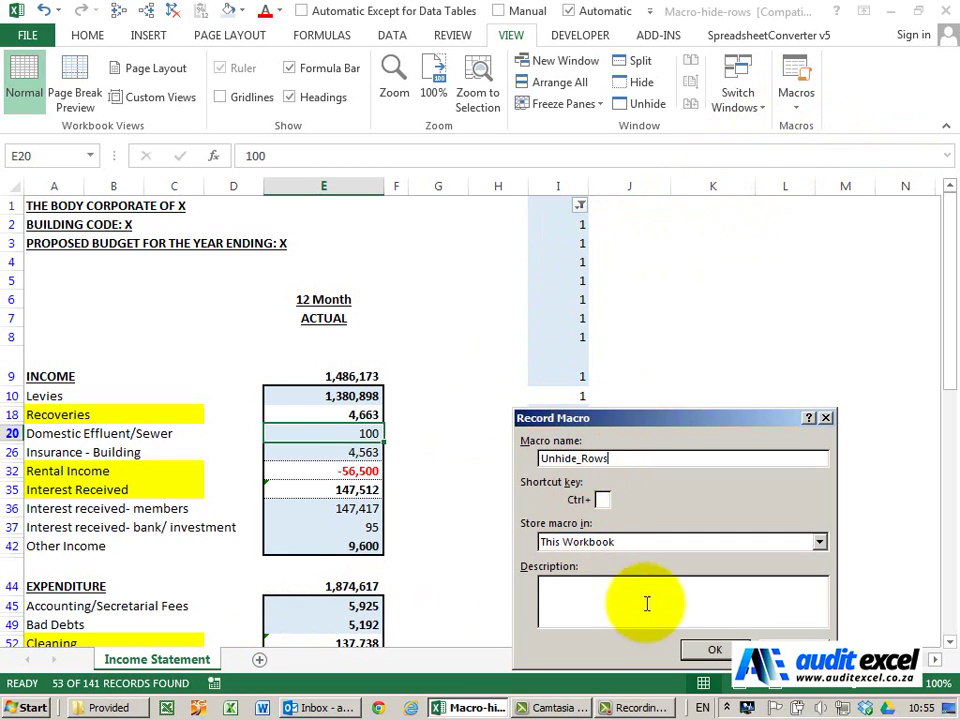
{"action": "left_click", "coordinate": [705, 650]}
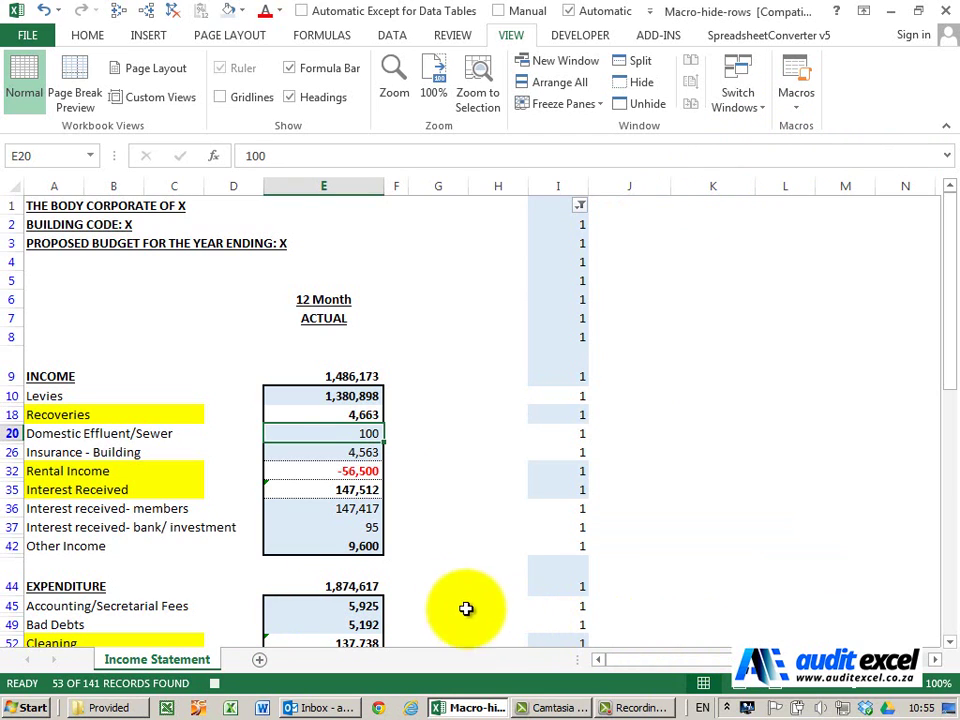
Step: Clear the column I filter by ticking (Select All), then stop recording
{"action": "left_click", "coordinate": [580, 207]}
{"action": "left_click", "coordinate": [392, 387]}
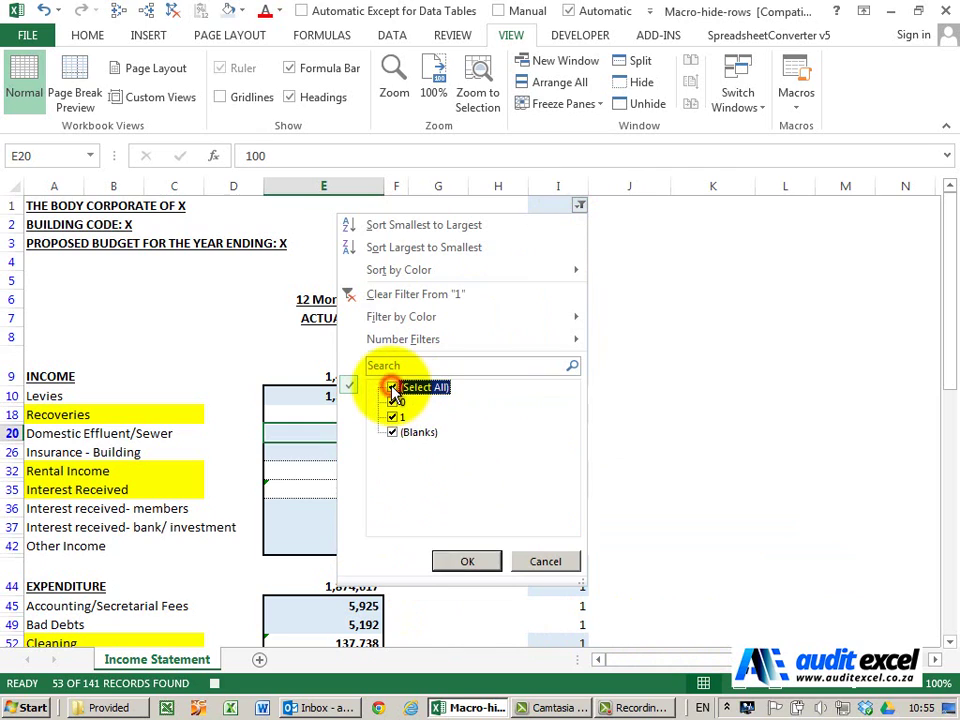
{"action": "left_click", "coordinate": [462, 563]}
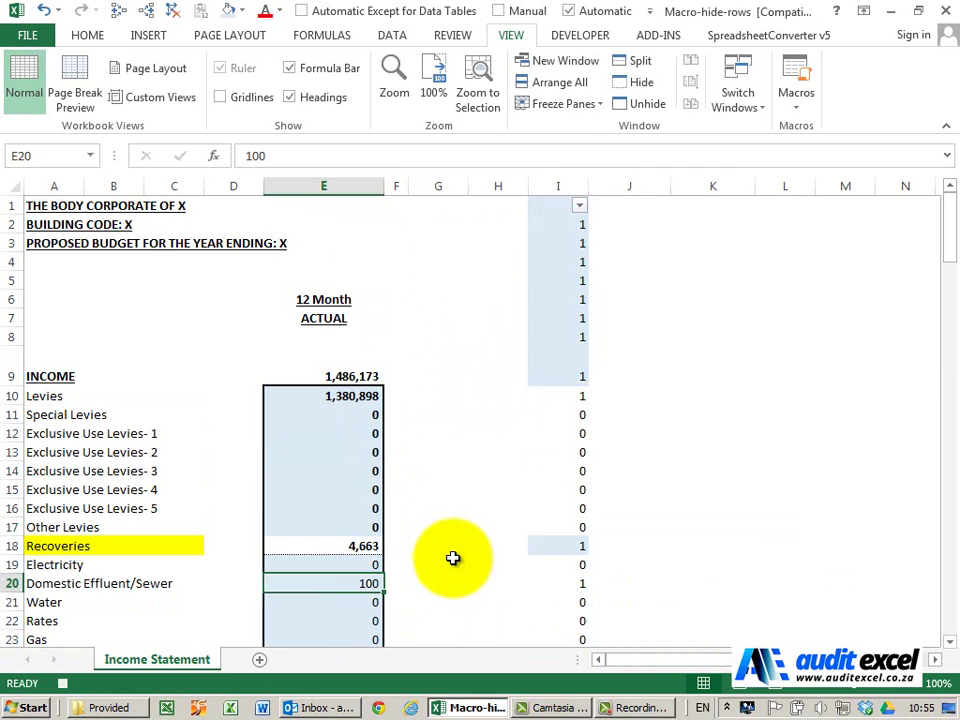
{"action": "left_click", "coordinate": [62, 683]}
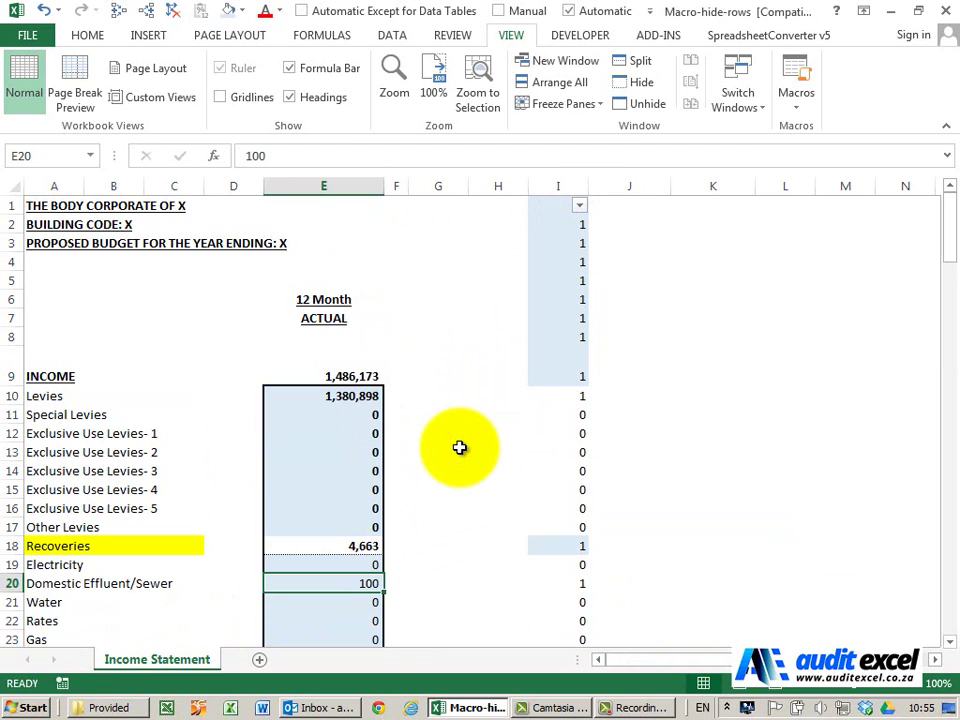
{"action": "left_click", "coordinate": [563, 187]}
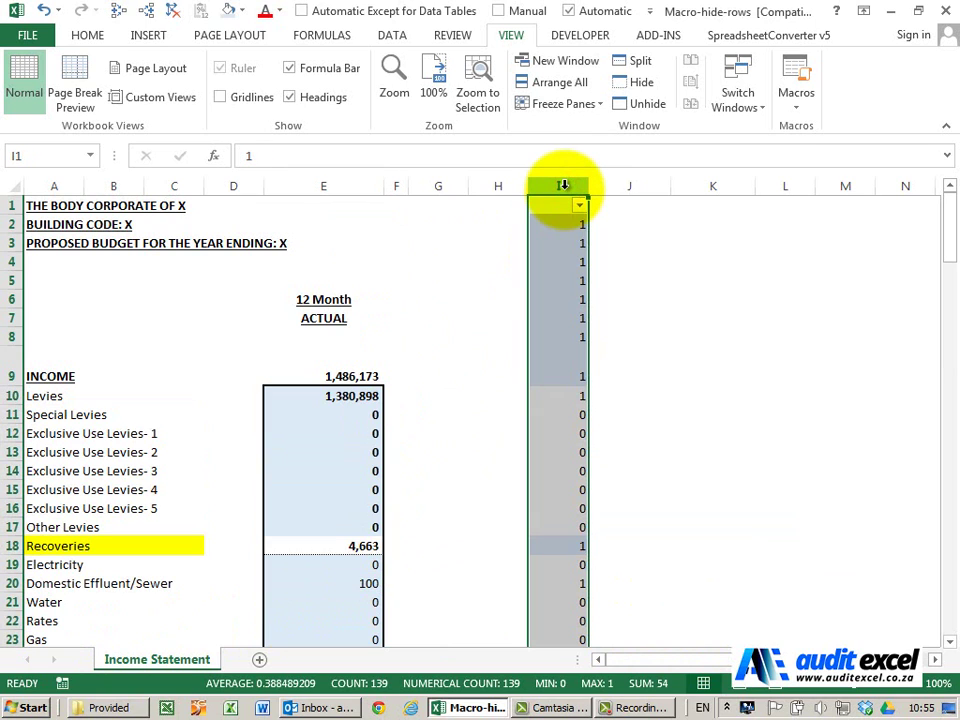
{"action": "right_click", "coordinate": [563, 187]}
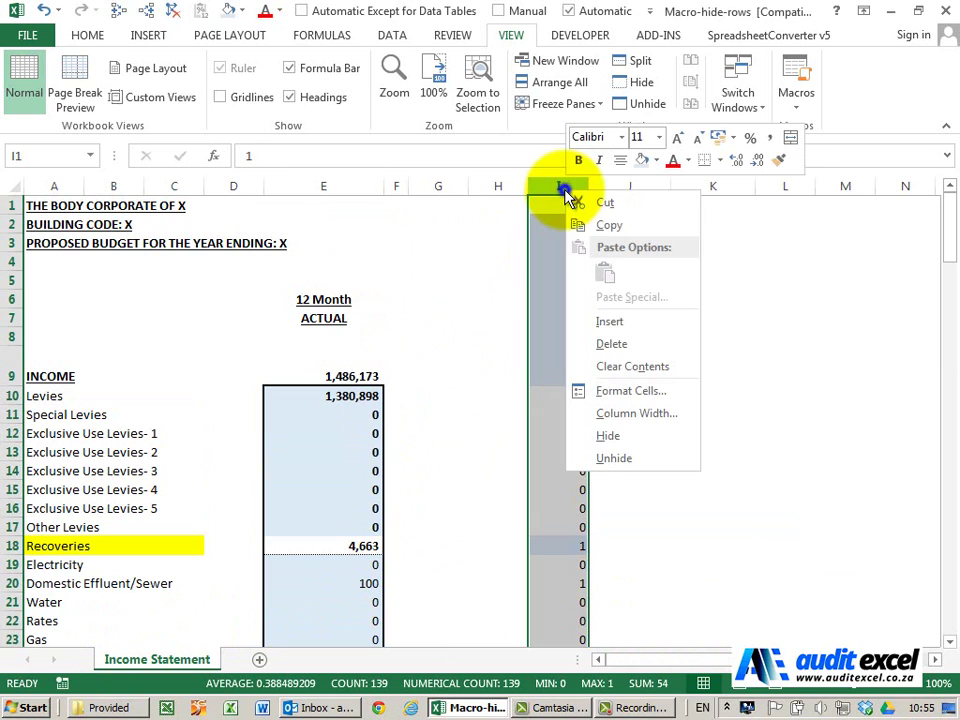
{"action": "left_click", "coordinate": [612, 436]}
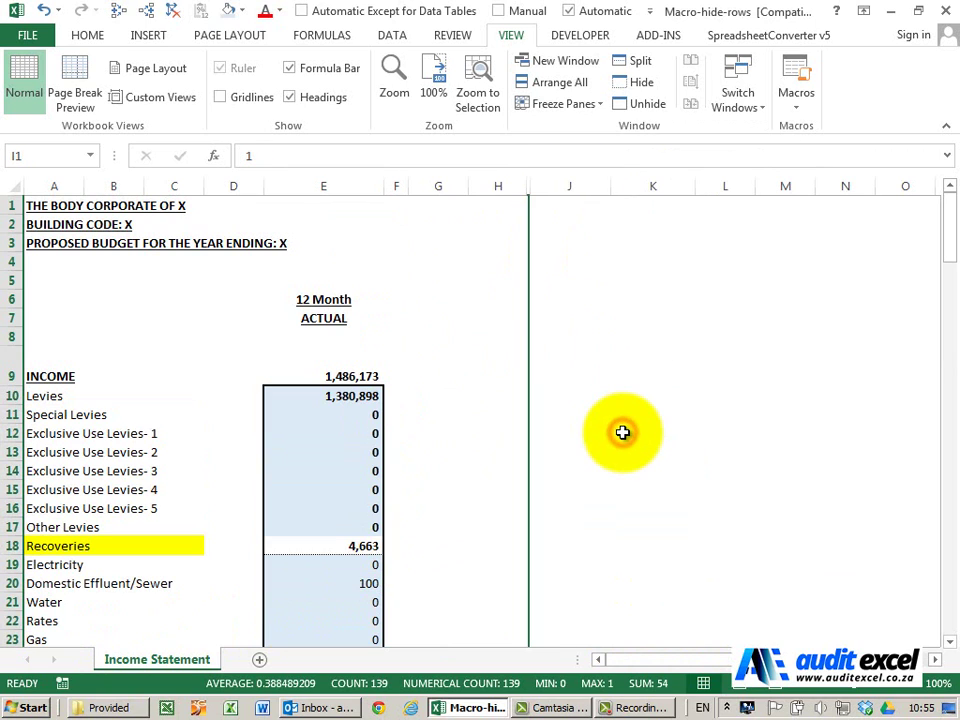
{"action": "left_click", "coordinate": [476, 362]}
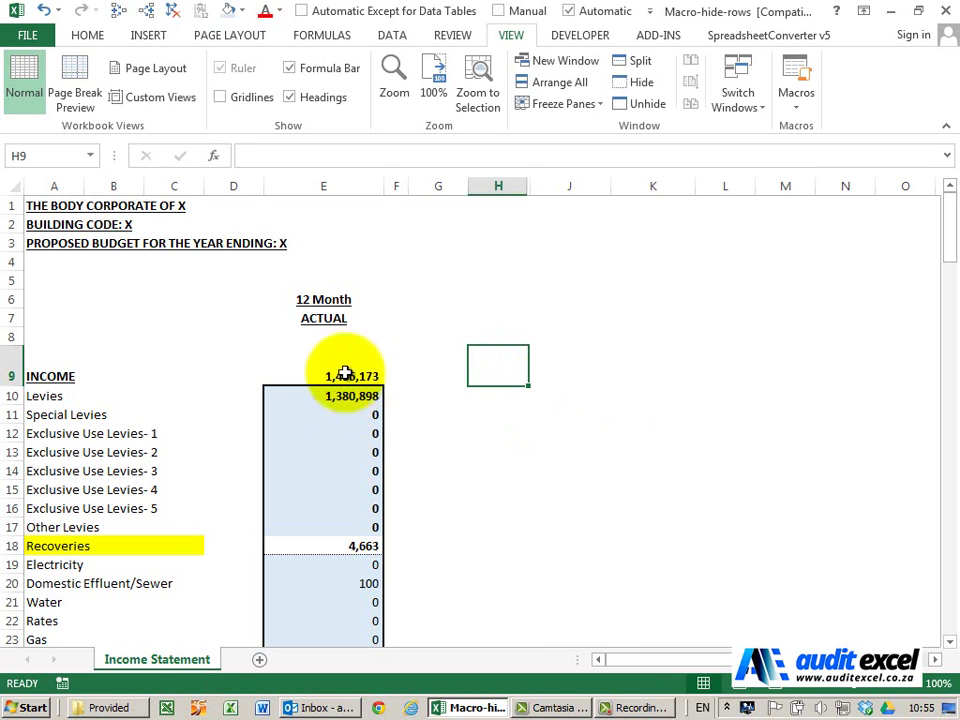
{"action": "left_click", "coordinate": [796, 108]}
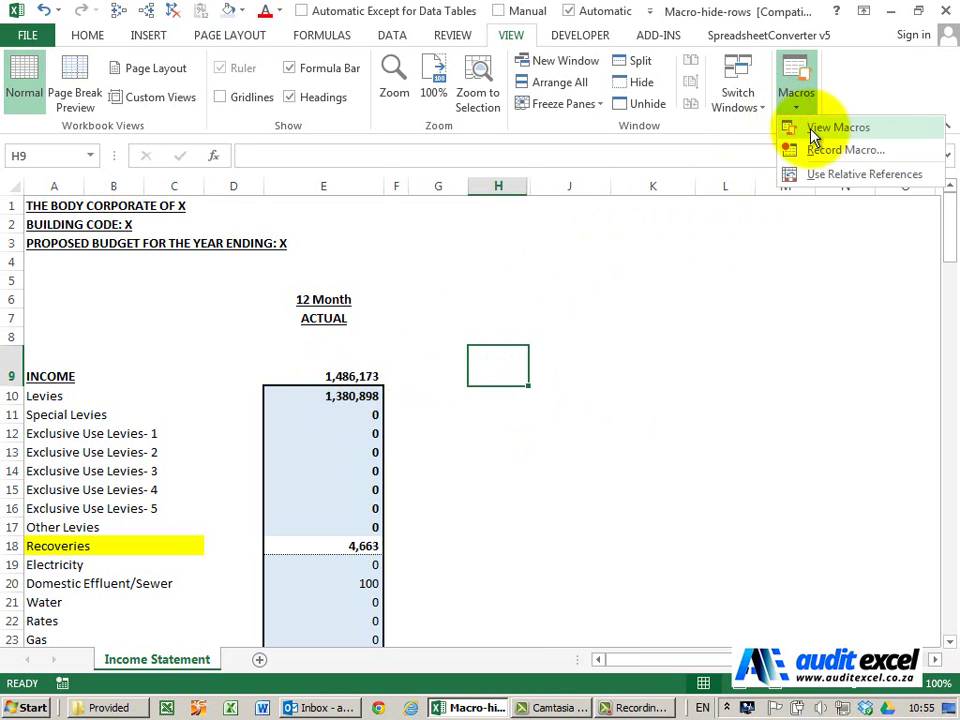
{"action": "left_click", "coordinate": [815, 129]}
{"action": "left_click", "coordinate": [686, 597]}
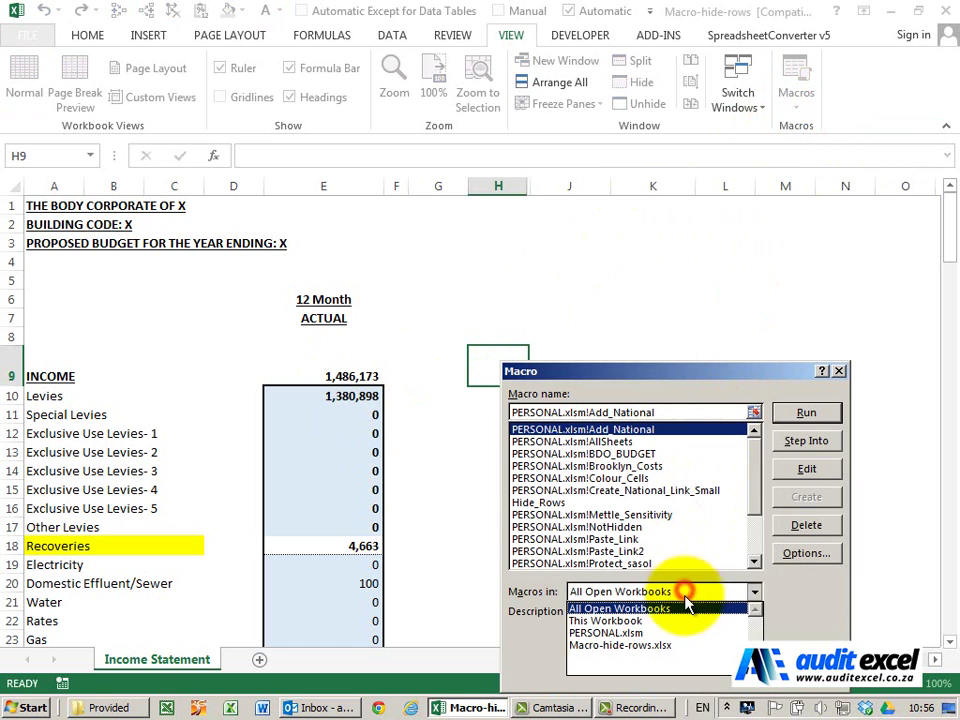
{"action": "left_click", "coordinate": [664, 621]}
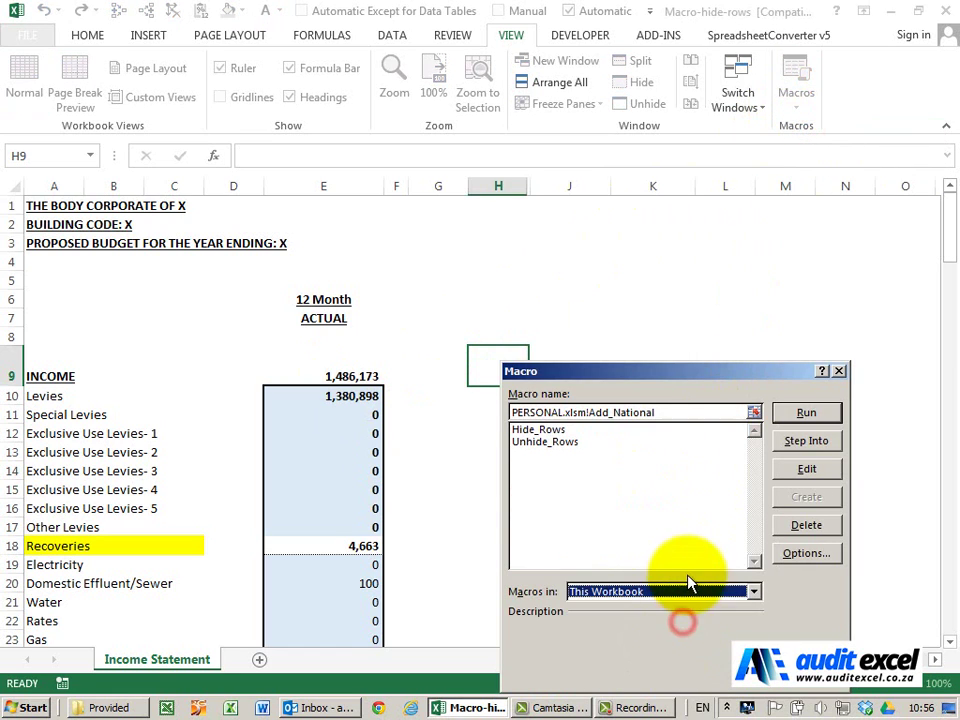
{"action": "left_click", "coordinate": [540, 429]}
{"action": "left_click", "coordinate": [800, 413]}
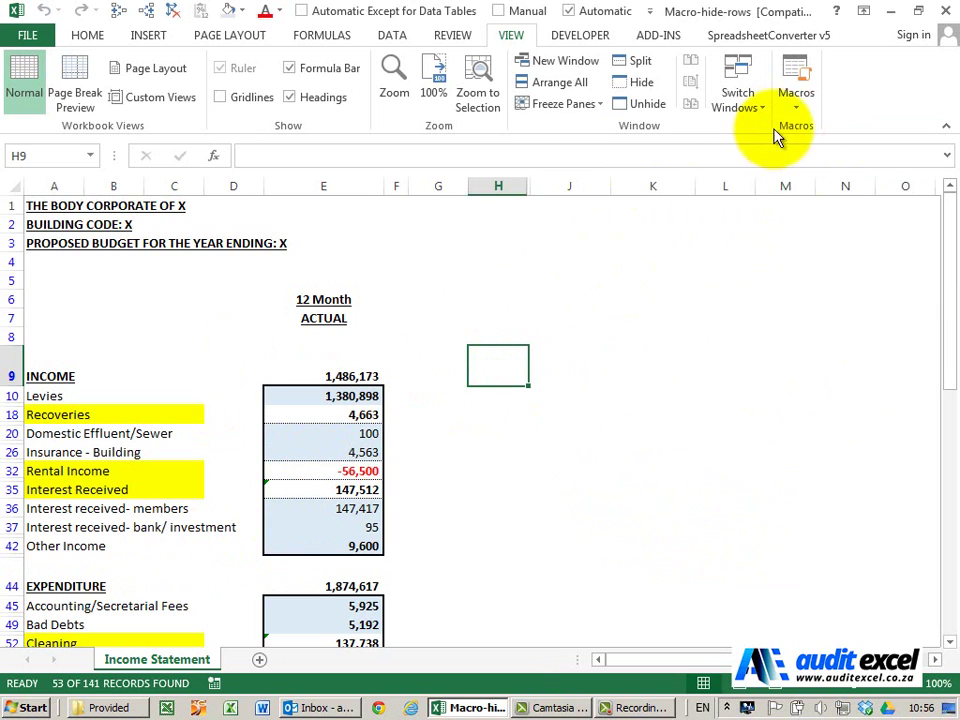
{"action": "left_click", "coordinate": [796, 100]}
{"action": "left_click", "coordinate": [808, 128]}
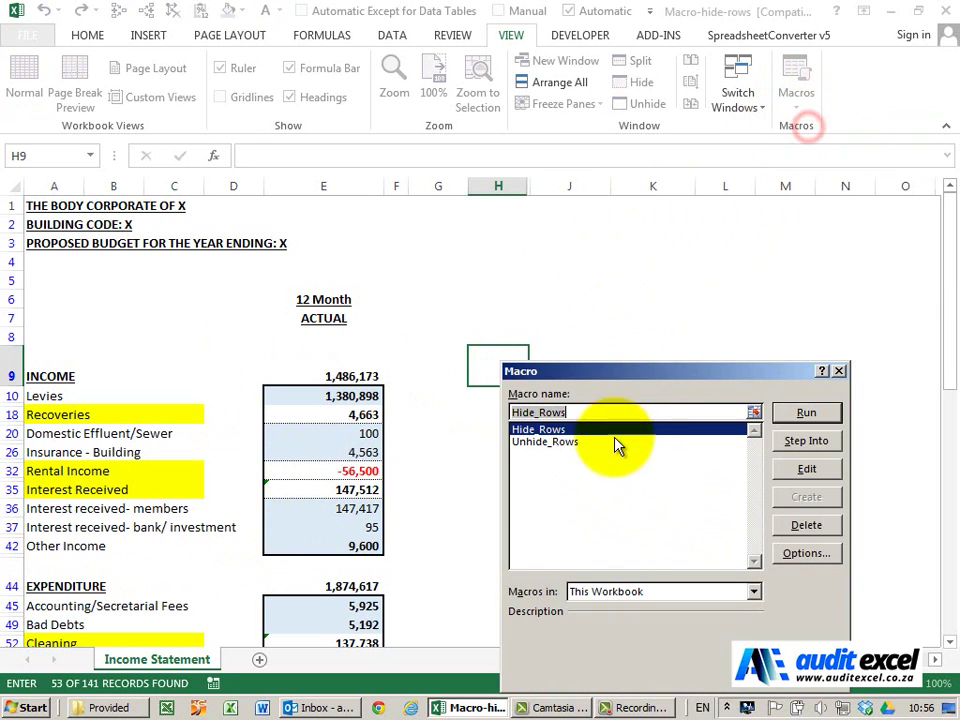
{"action": "left_click", "coordinate": [600, 443]}
{"action": "left_click", "coordinate": [800, 412]}
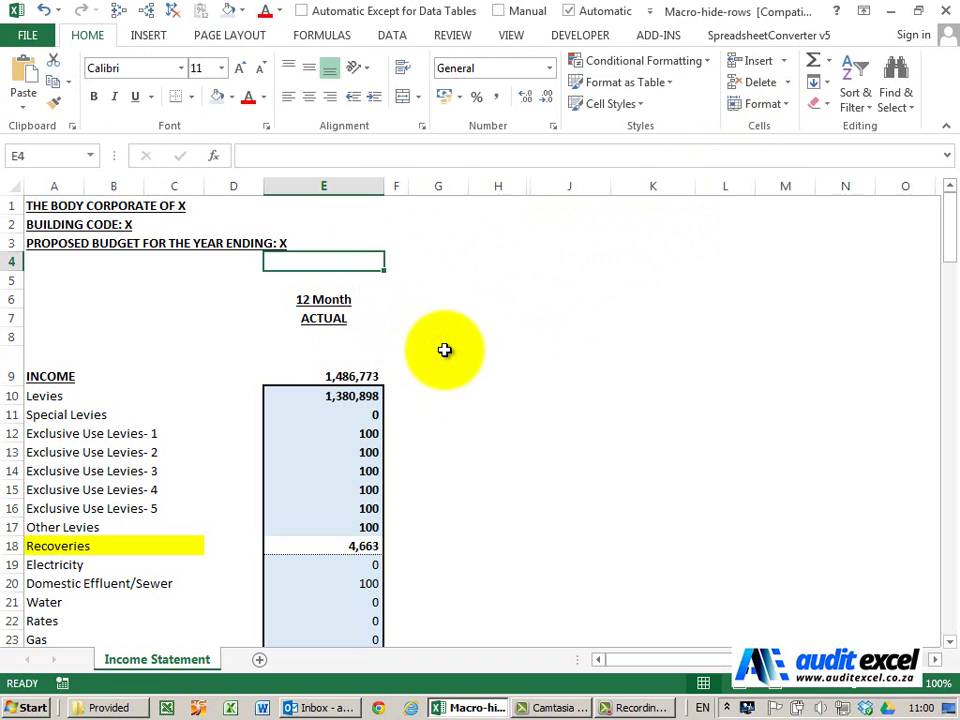
Step: Draw a rectangle over cells E1:E3 and label it Hide
{"action": "left_click", "coordinate": [152, 36]}
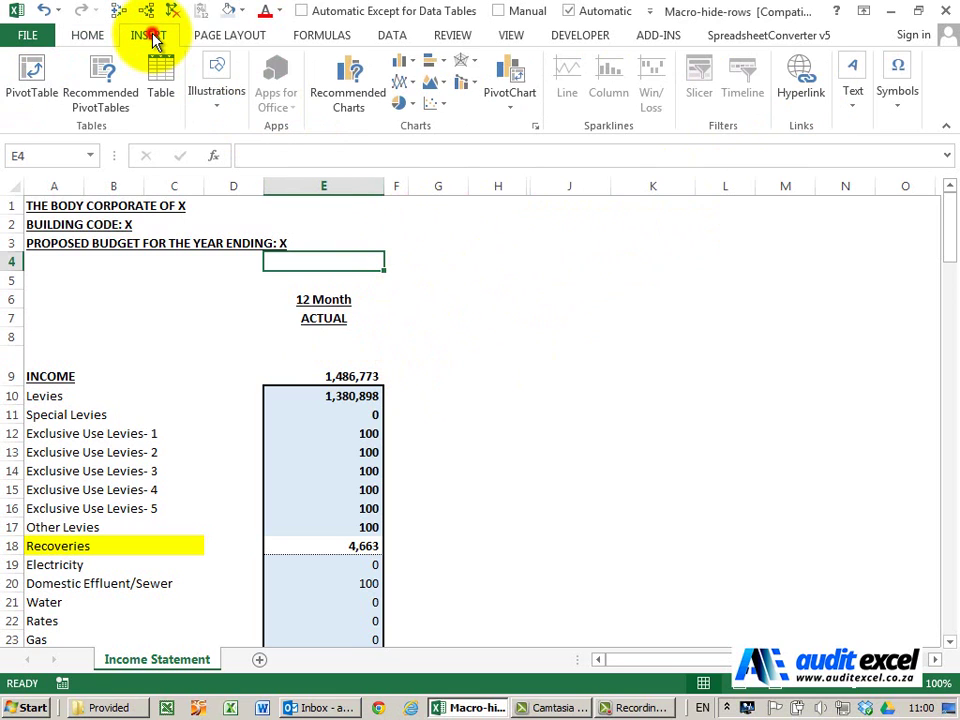
{"action": "left_click", "coordinate": [215, 92]}
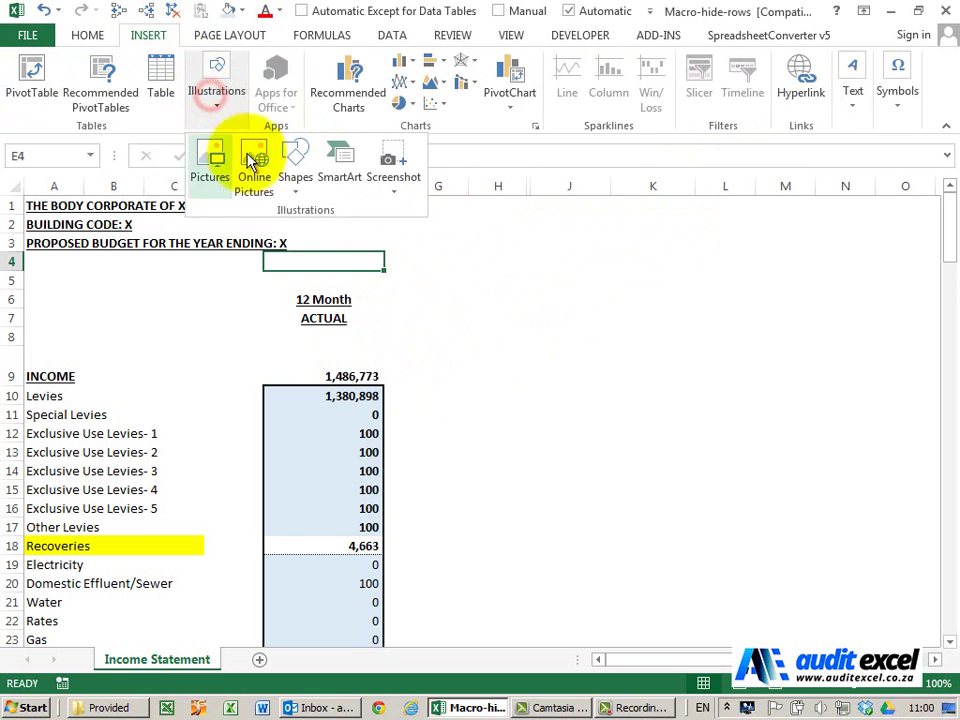
{"action": "left_click", "coordinate": [300, 180]}
{"action": "left_click", "coordinate": [343, 234]}
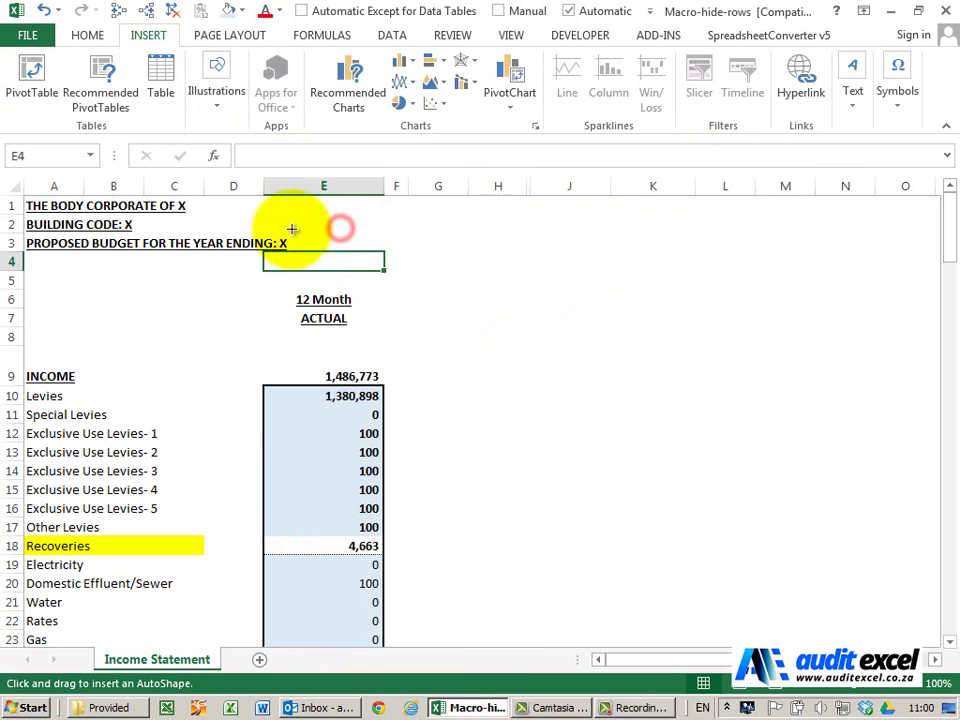
{"action": "mouse_move", "coordinate": [302, 208]}
{"action": "left_mouse_down"}
{"action": "mouse_move", "coordinate": [381, 229]}
{"action": "mouse_move", "coordinate": [394, 244]}
{"action": "mouse_move", "coordinate": [388, 252]}
{"action": "left_mouse_up"}
{"action": "right_click", "coordinate": [348, 233]}
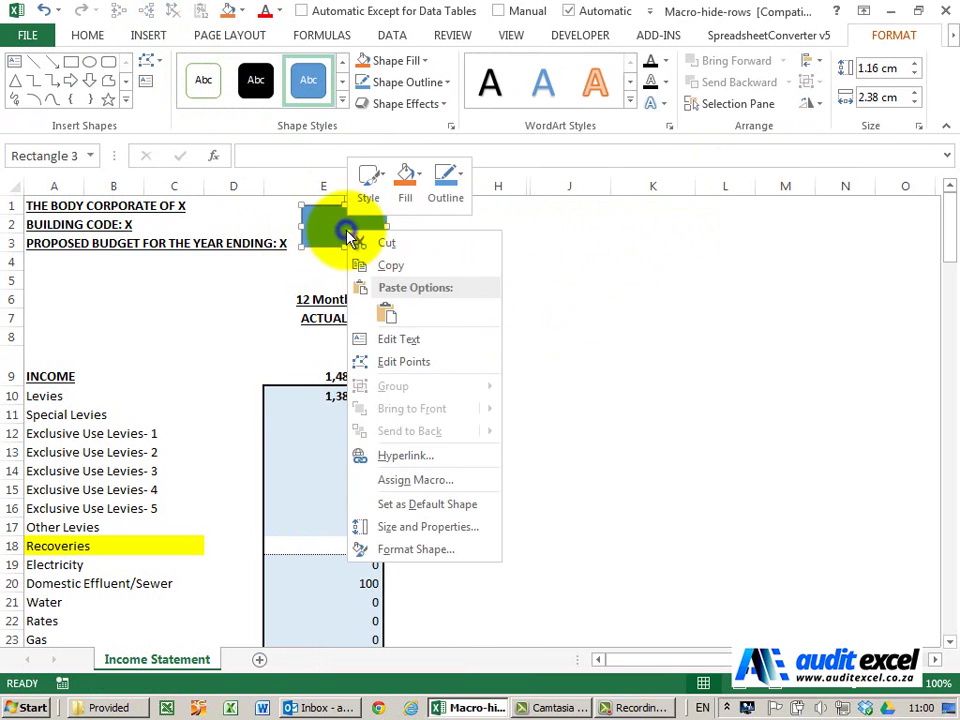
{"action": "left_click", "coordinate": [393, 338]}
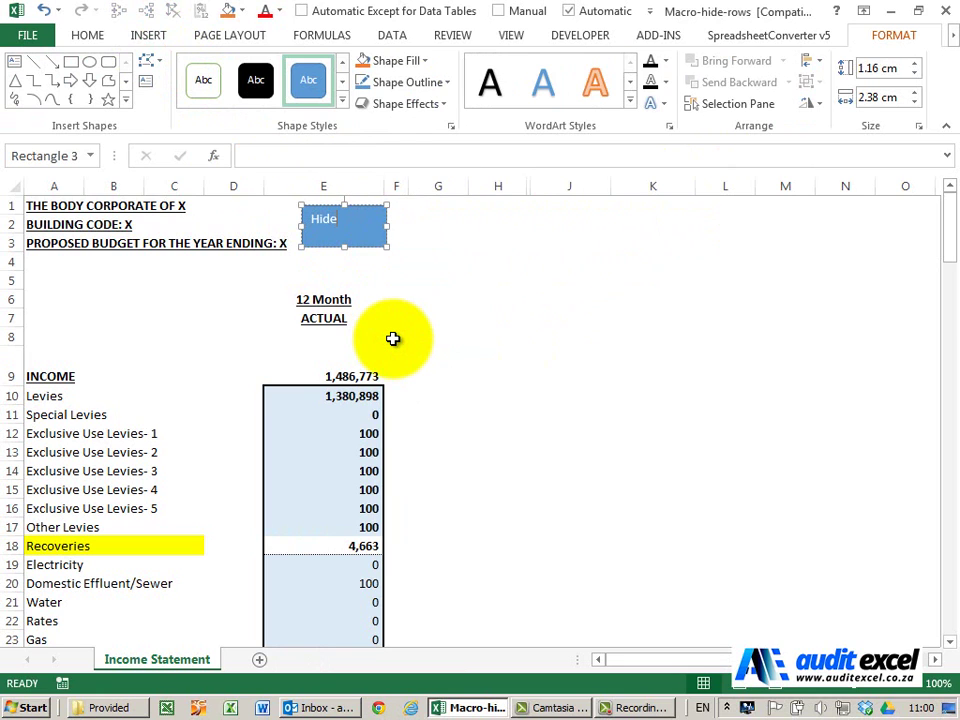
{"action": "left_click", "coordinate": [372, 262]}
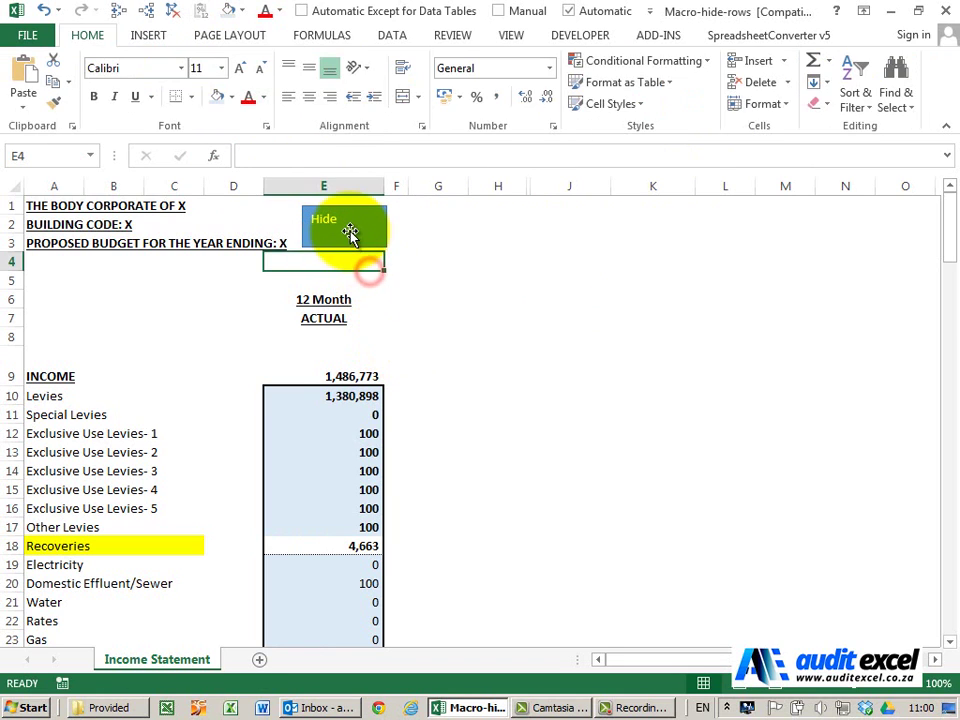
Step: Duplicate the Hide rectangle beside it and relabel the copy UnHide
{"action": "left_click", "coordinate": [349, 233]}
{"action": "key", "text": "ctrl+c"}
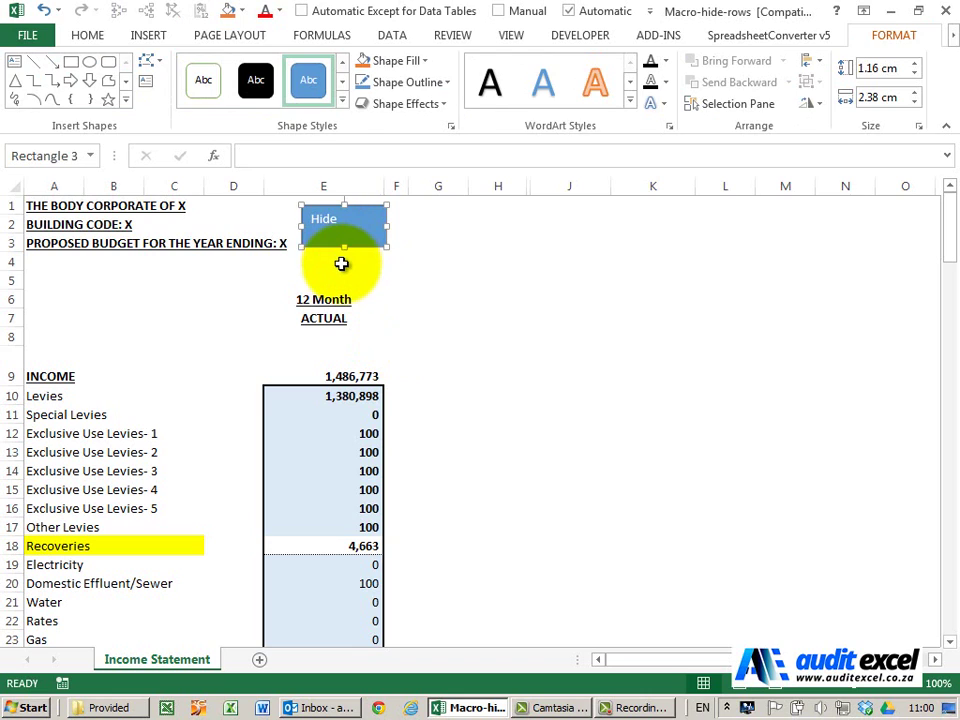
{"action": "left_click", "coordinate": [343, 264]}
{"action": "key", "text": "ctrl+v"}
{"action": "left_click_drag", "start_coordinate": [315, 270], "coordinate": [438, 224]}
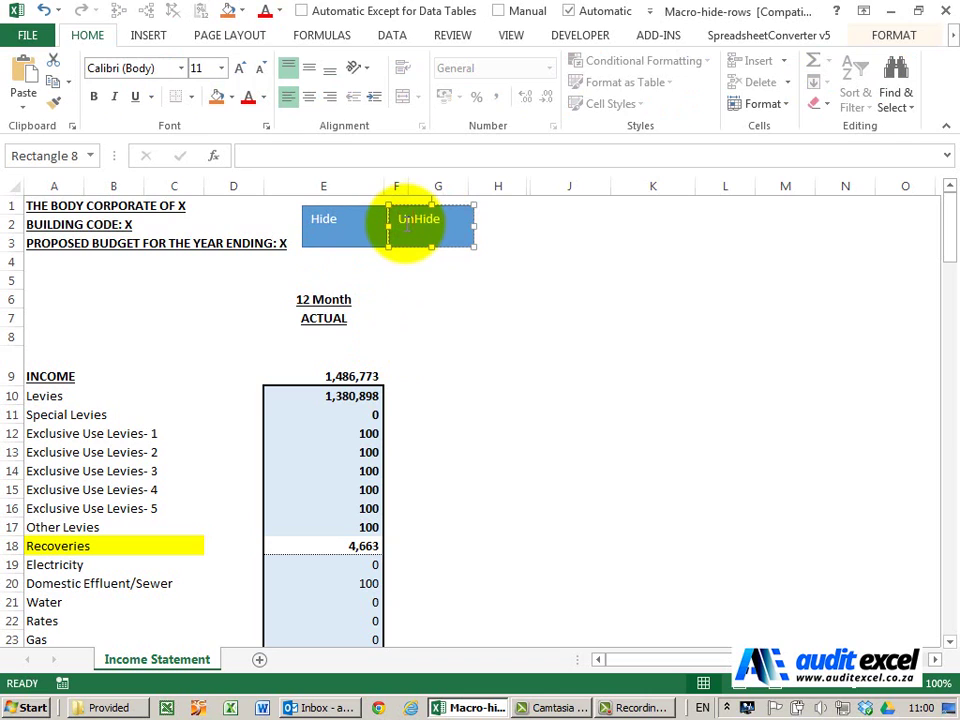
{"action": "left_click", "coordinate": [429, 296]}
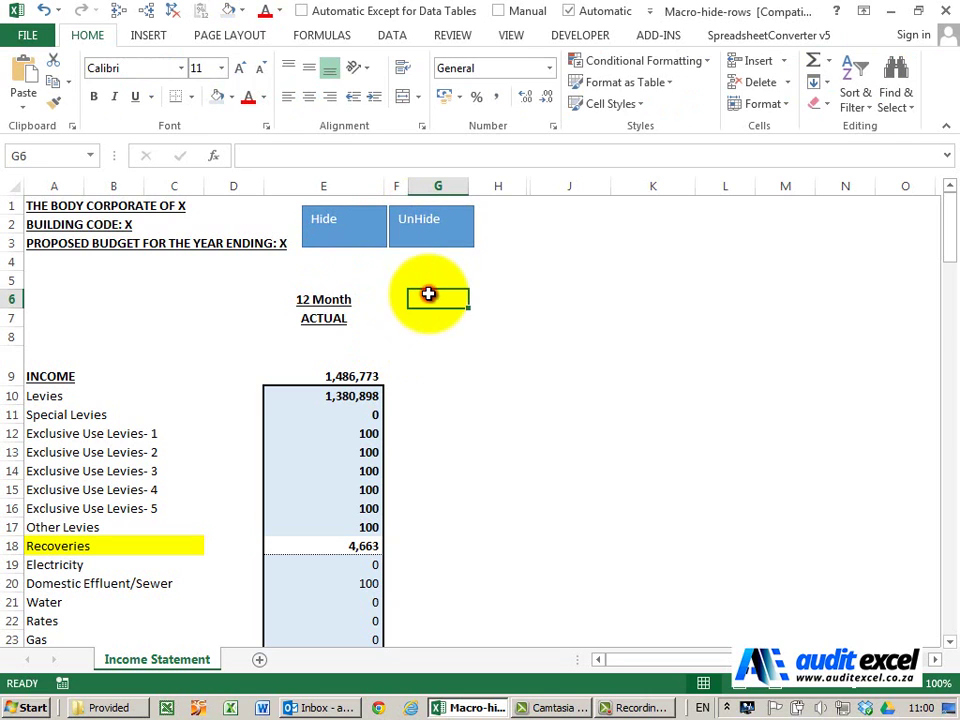
Step: Assign the Hide_Rows macro to the Hide rectangle
{"action": "right_click", "coordinate": [345, 230]}
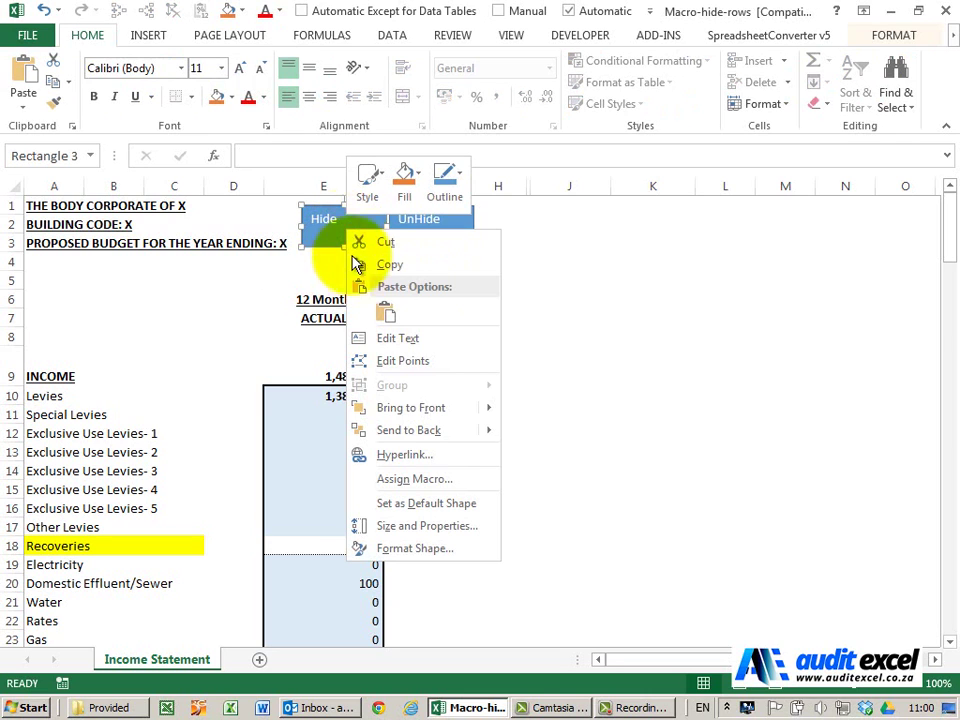
{"action": "left_click", "coordinate": [420, 478]}
{"action": "left_click", "coordinate": [312, 370]}
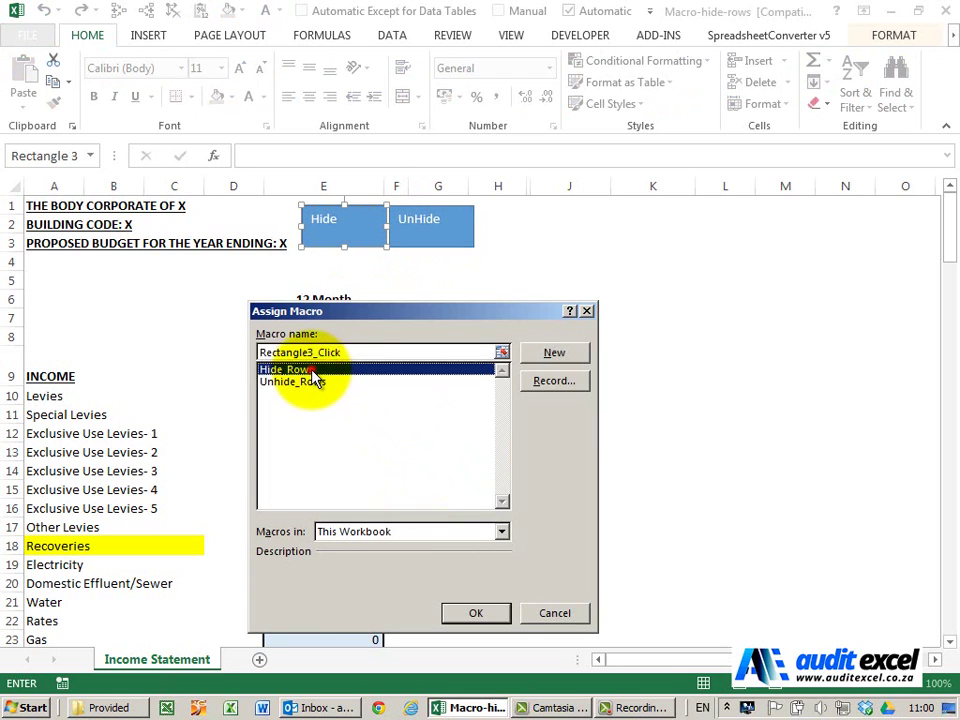
{"action": "left_click", "coordinate": [475, 613]}
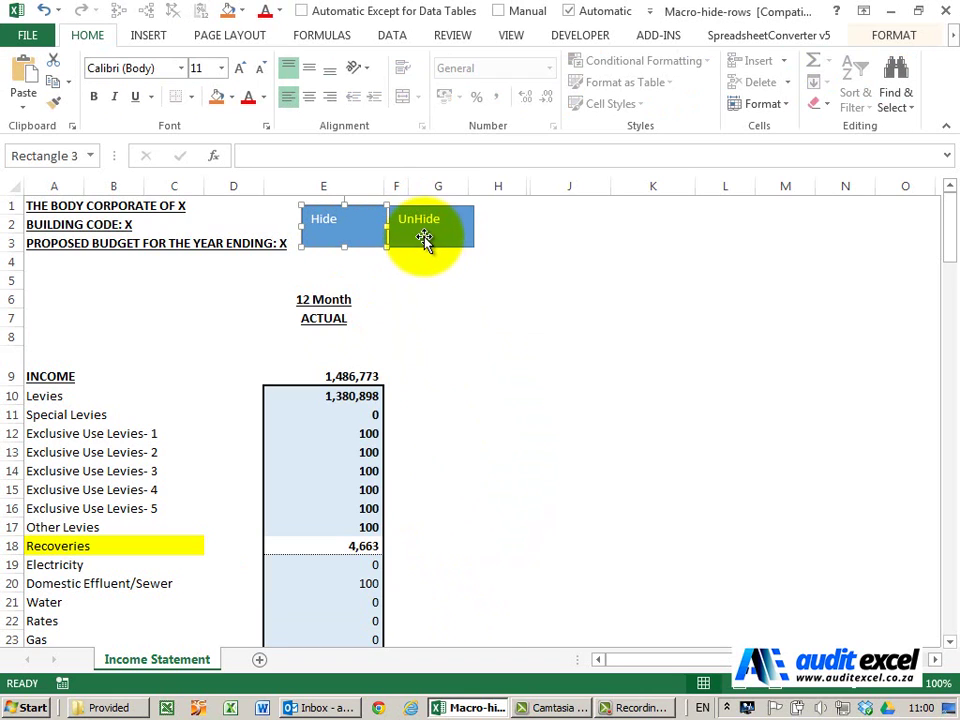
Step: Assign the Unhide_Rows macro to the UnHide rectangle
{"action": "right_click", "coordinate": [425, 240]}
{"action": "left_click", "coordinate": [494, 484]}
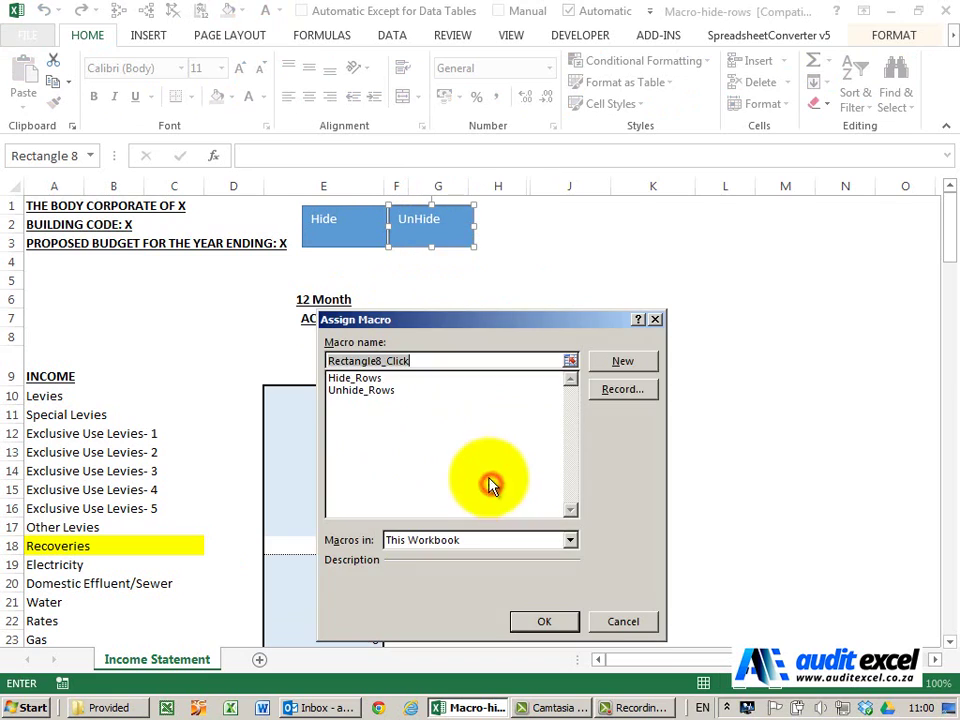
{"action": "left_click", "coordinate": [368, 390]}
{"action": "left_click", "coordinate": [521, 619]}
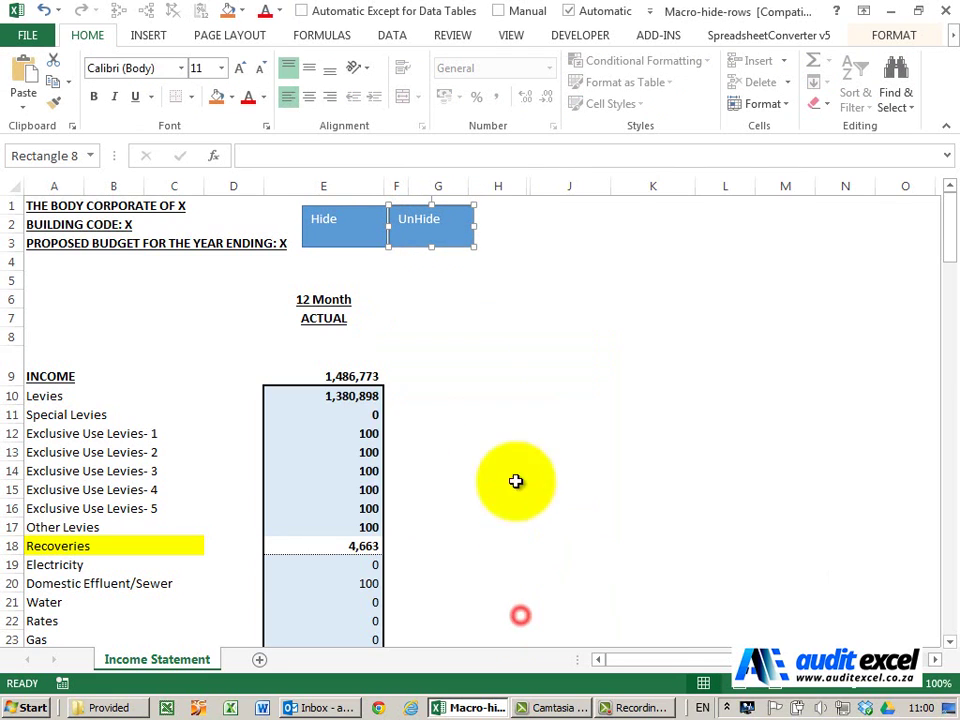
{"action": "left_click", "coordinate": [398, 264]}
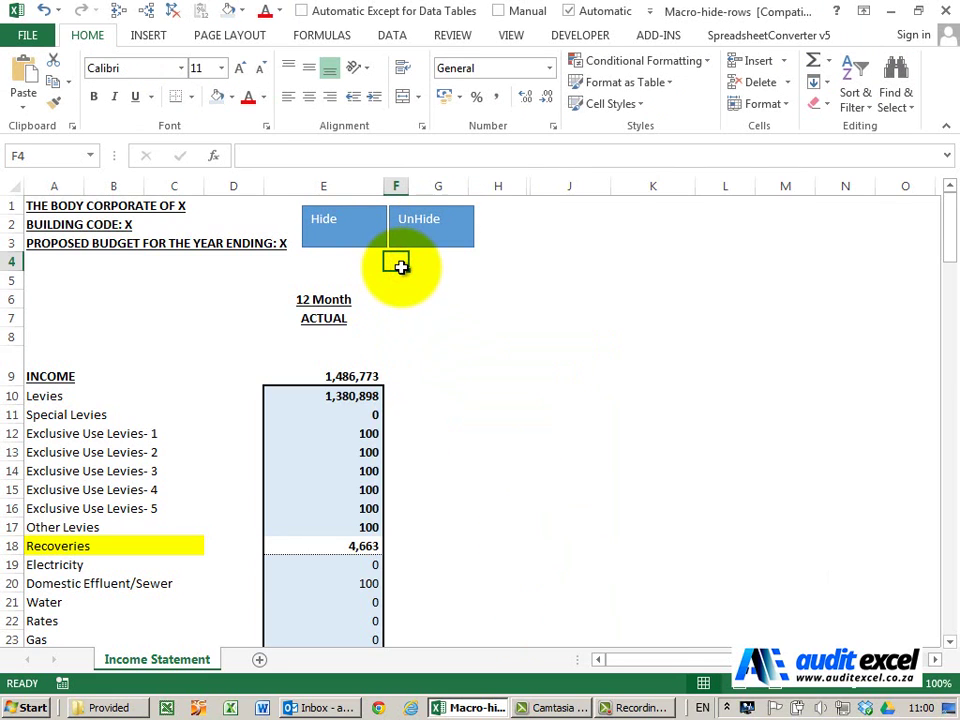
Step: Test the Hide and UnHide buttons, then enter 0 in cells E12, E13 and E14
{"action": "left_click", "coordinate": [336, 232]}
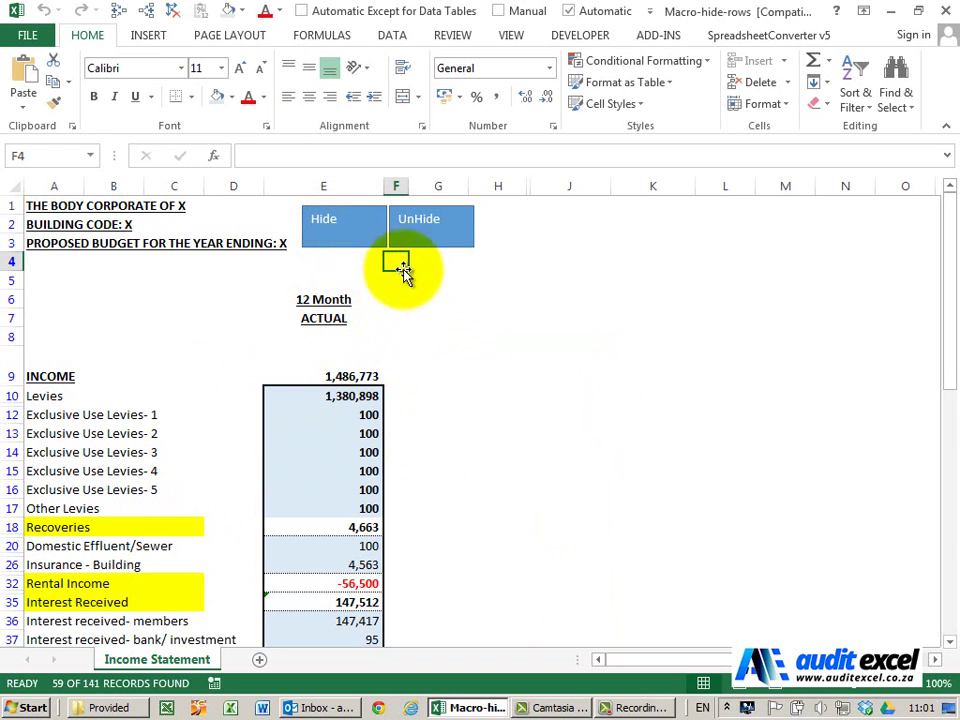
{"action": "left_click", "coordinate": [423, 233]}
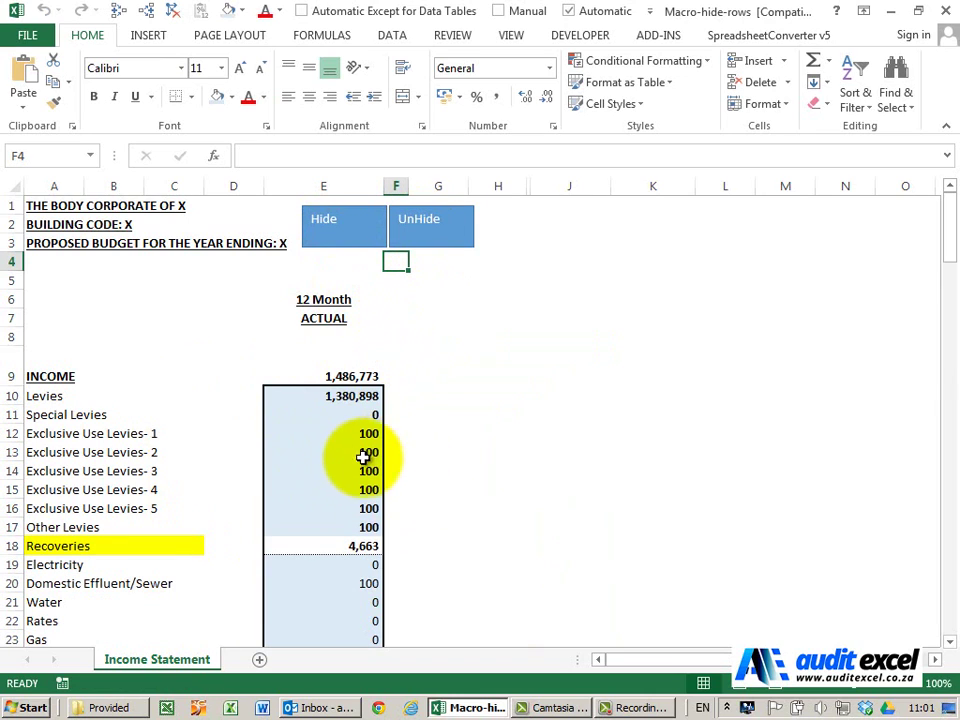
{"action": "left_click", "coordinate": [341, 433]}
{"action": "type", "text": "0"}
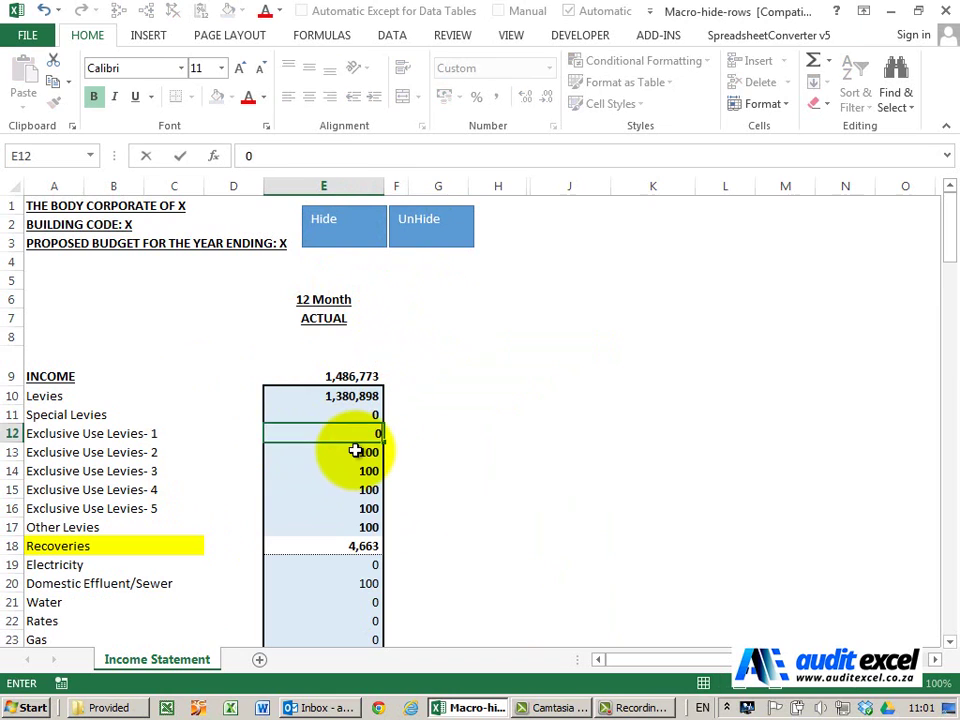
{"action": "key", "text": "Return"}
{"action": "type", "text": "0"}
{"action": "key", "text": "Return"}
{"action": "type", "text": "0"}
{"action": "key", "text": "Return"}
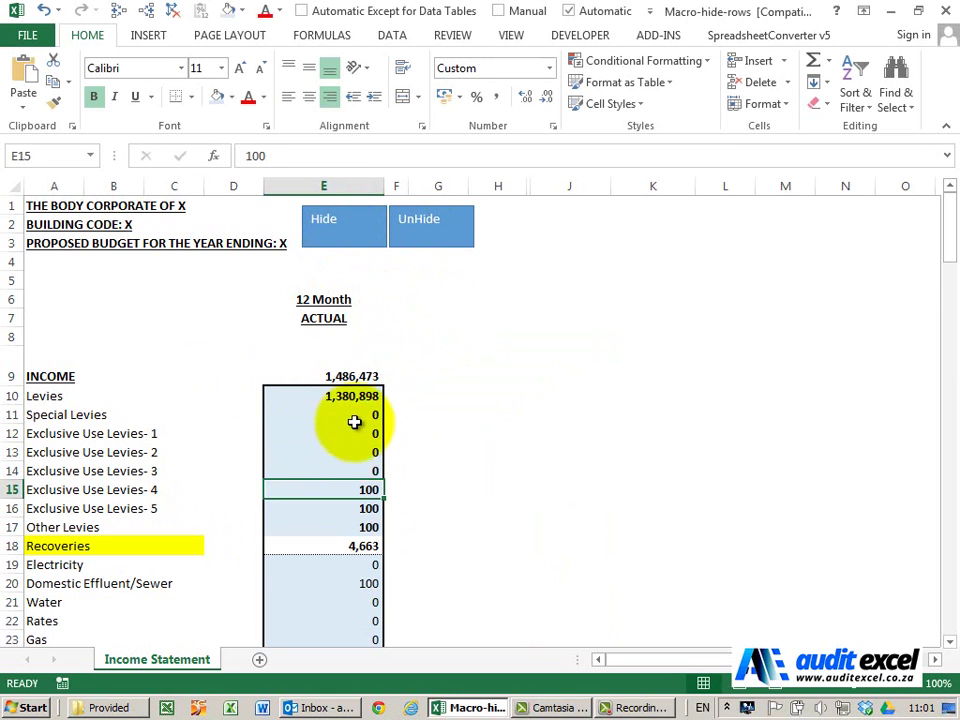
Step: Use Hide and UnHide twice to hide and restore the zero-value rows, including the new zeros
{"action": "left_click", "coordinate": [354, 234]}
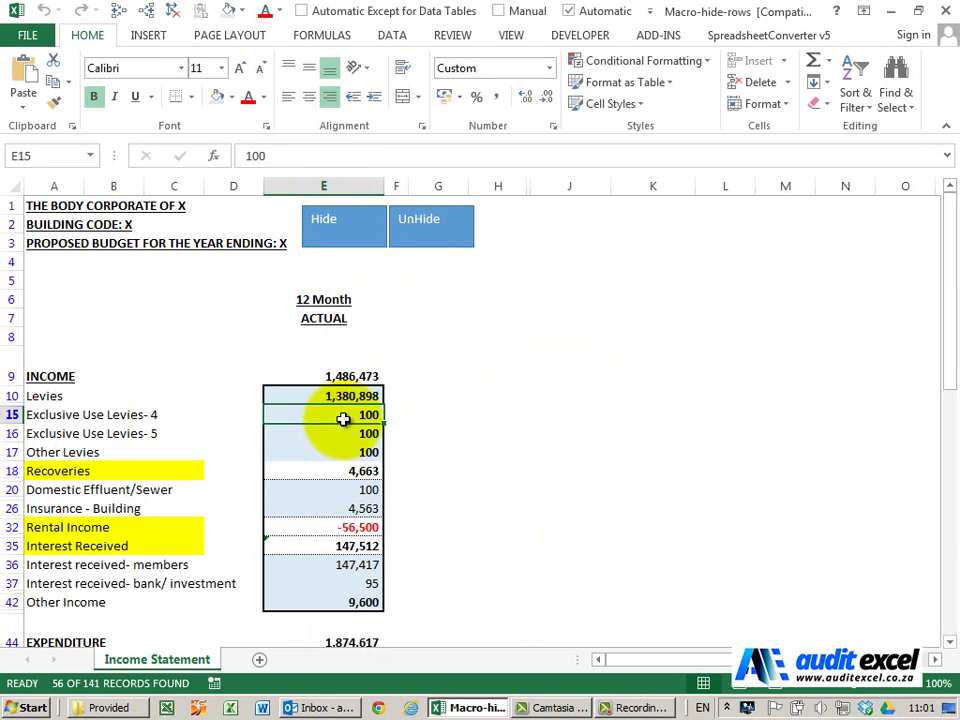
{"action": "left_click", "coordinate": [432, 230]}
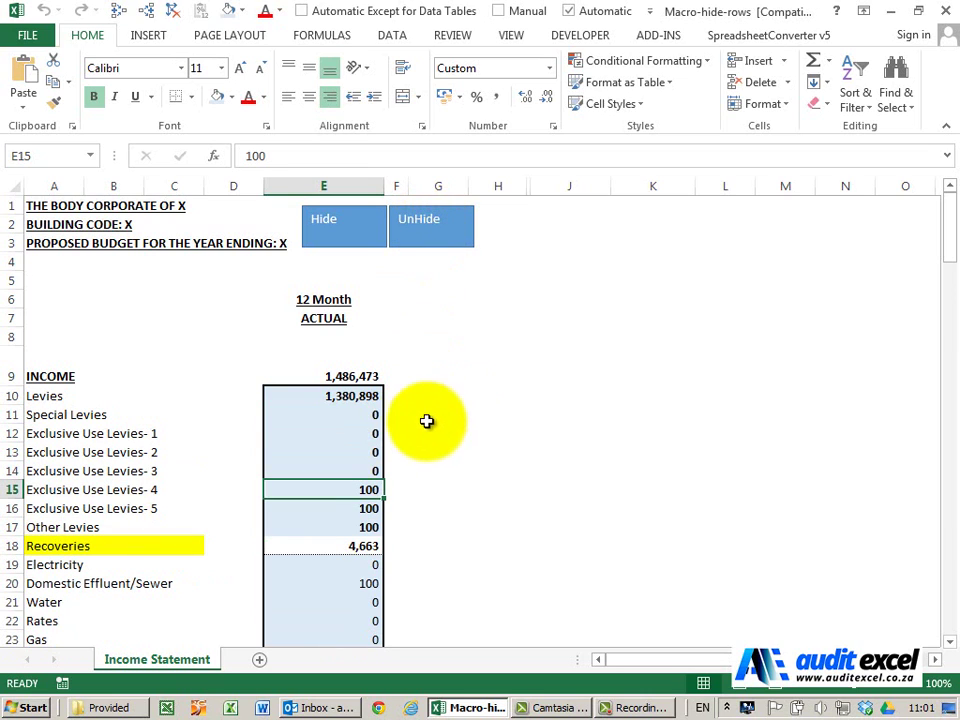
{"action": "key", "text": "F10"}
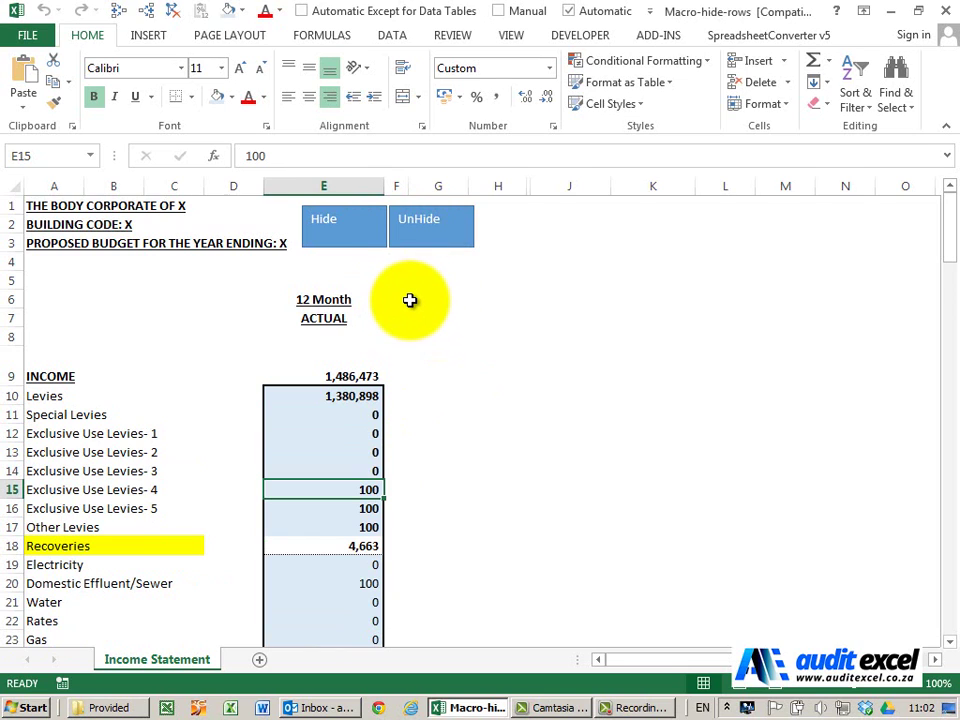
{"action": "left_click", "coordinate": [350, 424]}
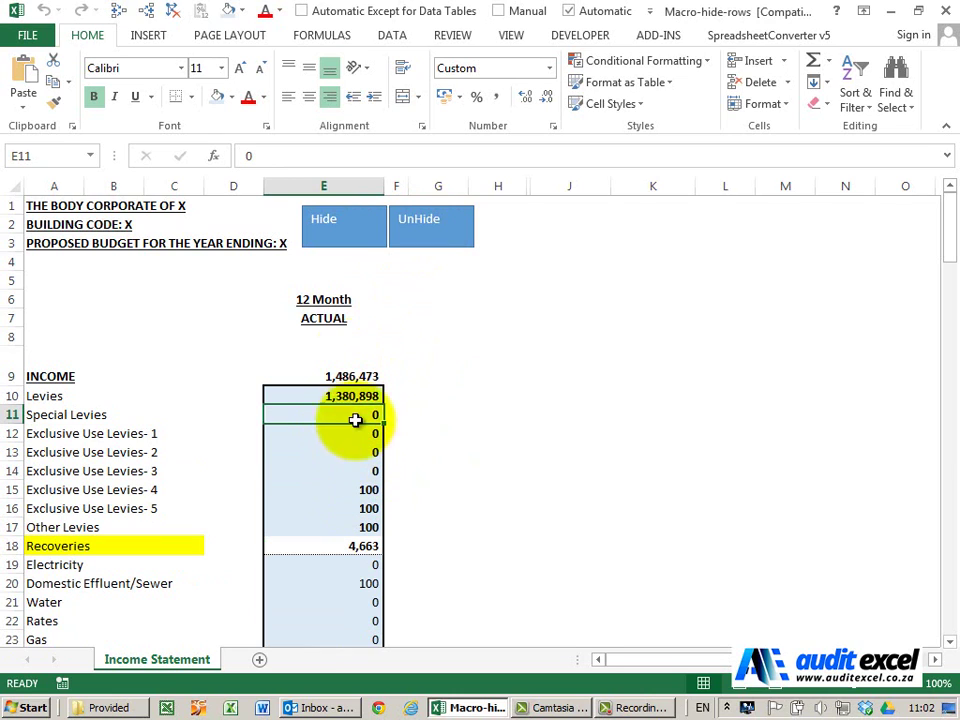
{"action": "left_click", "coordinate": [330, 238]}
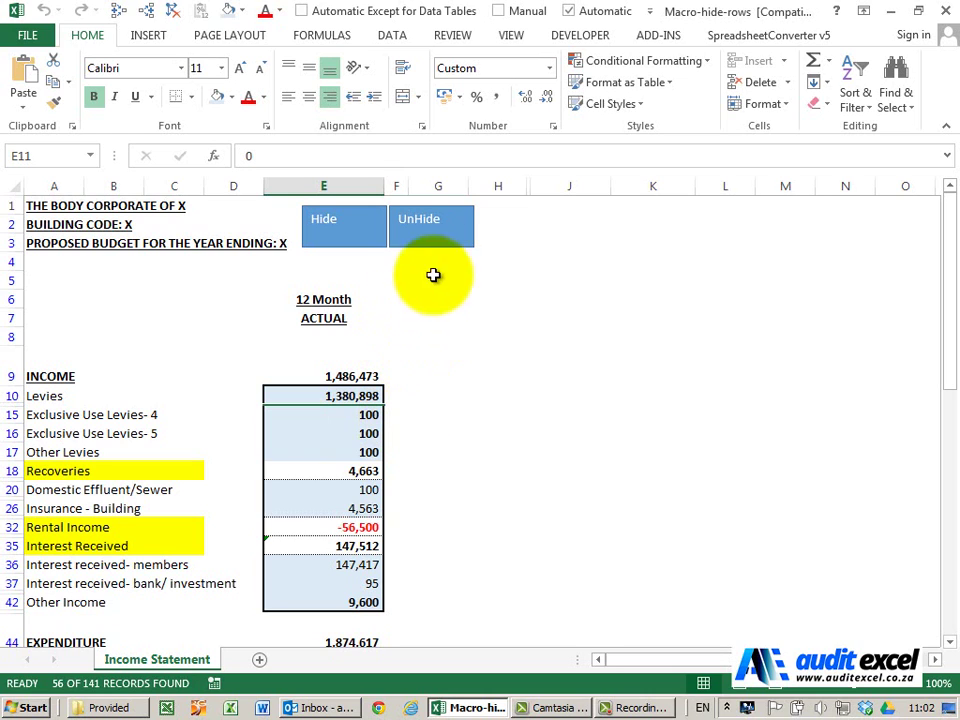
{"action": "left_click", "coordinate": [432, 234]}
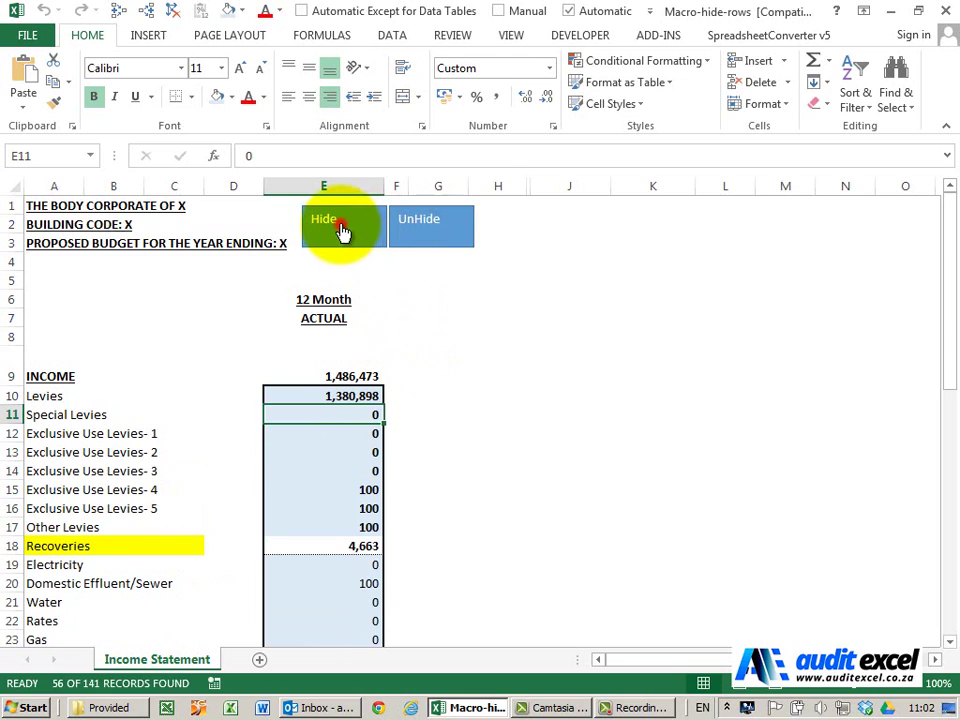